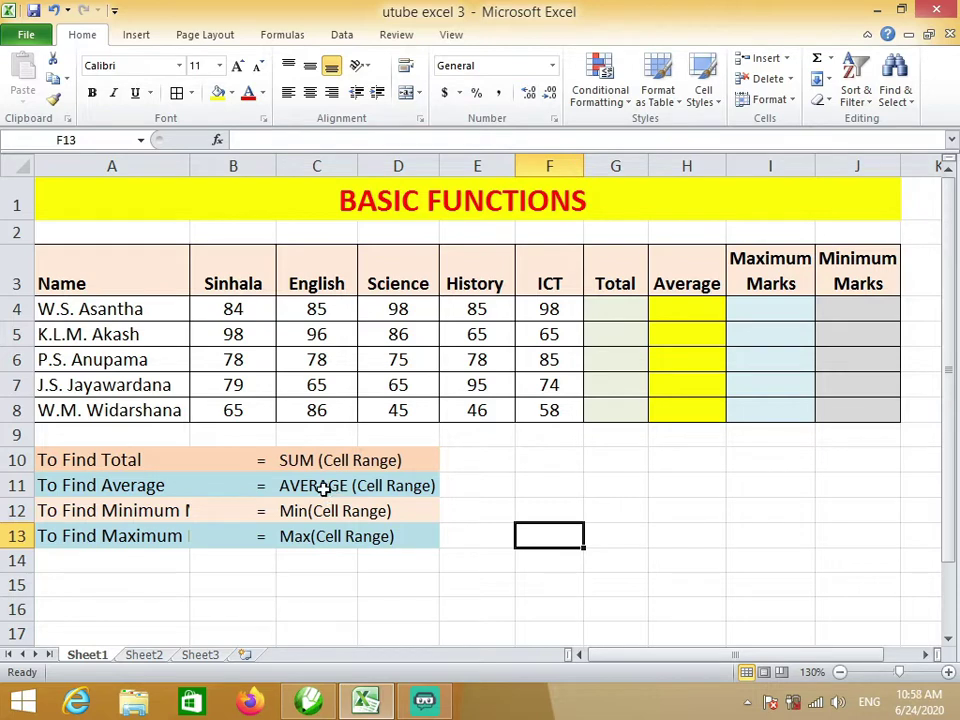
{"action": "left_click_drag", "start_coordinate": [79, 463], "coordinate": [430, 538]}
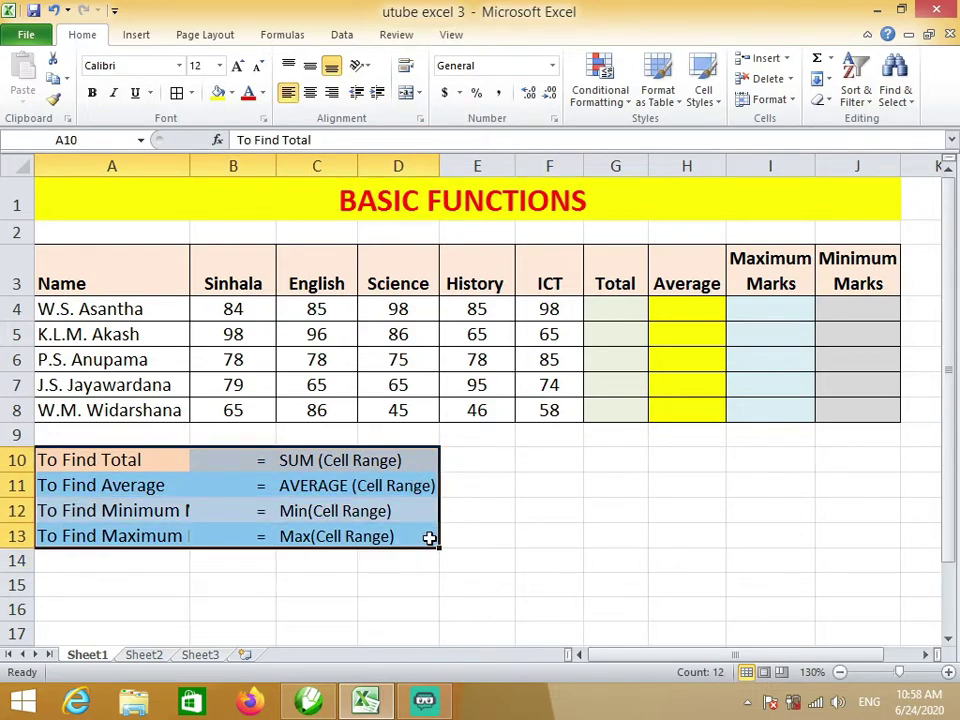
{"action": "left_click", "coordinate": [490, 468]}
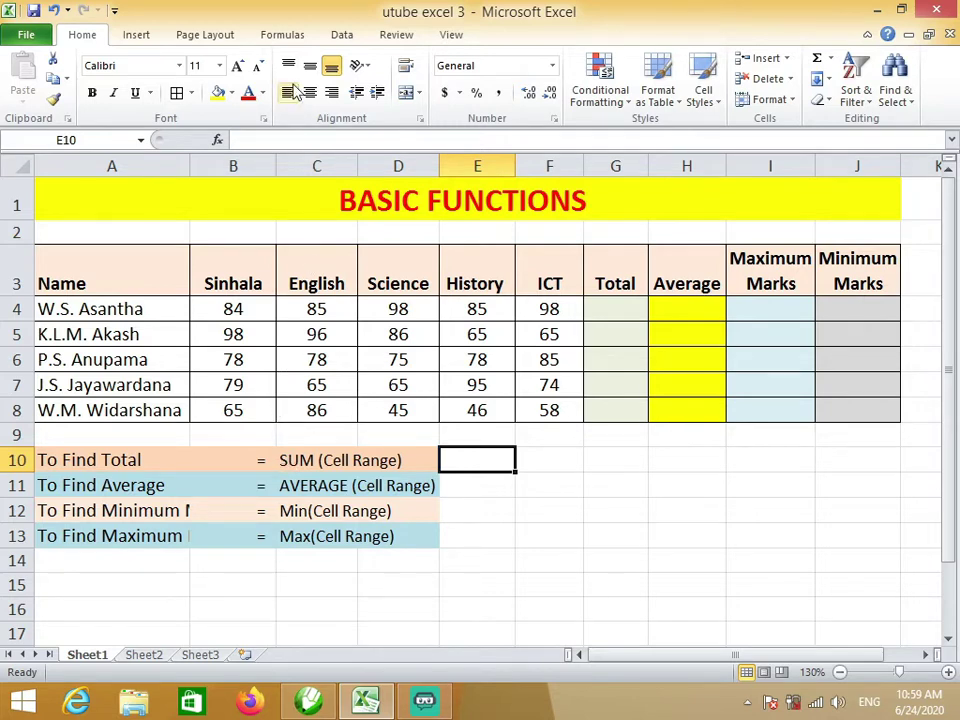
- Browse the Insert Function list in the All and Most Recently Used categories, and close it without inserting a function
{"action": "left_click", "coordinate": [284, 38]}
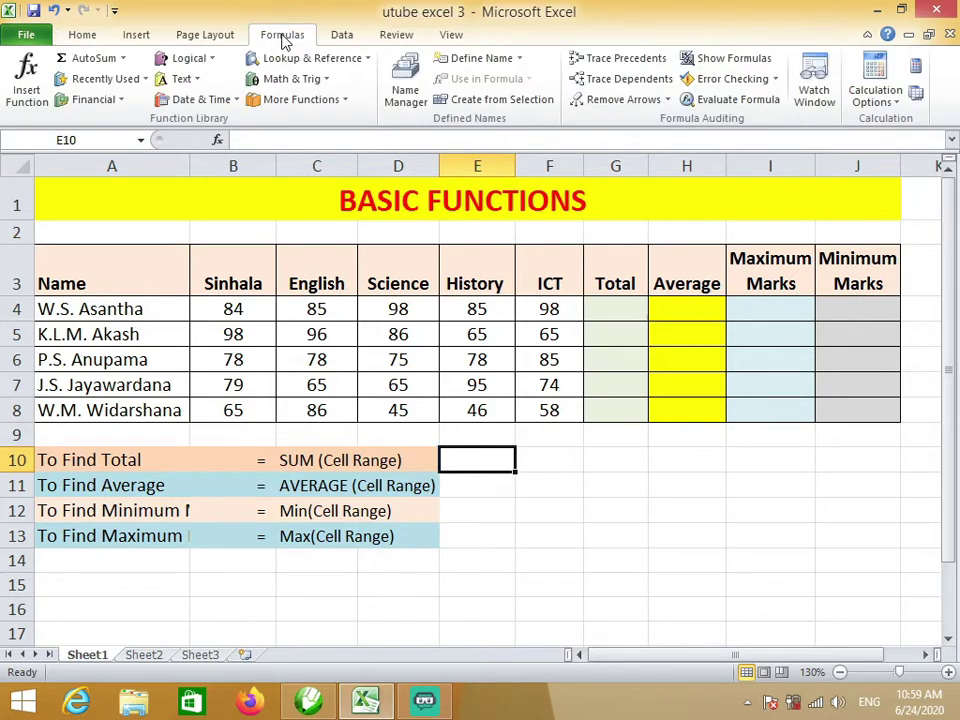
{"action": "left_click", "coordinate": [27, 92]}
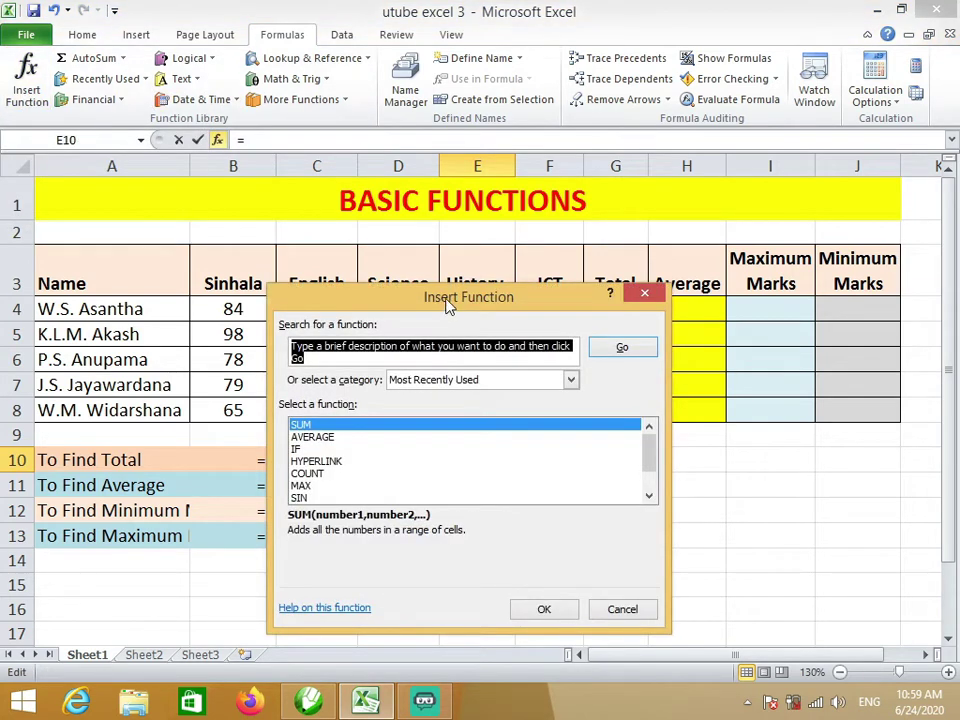
{"action": "left_click_drag", "start_coordinate": [448, 306], "coordinate": [433, 253]}
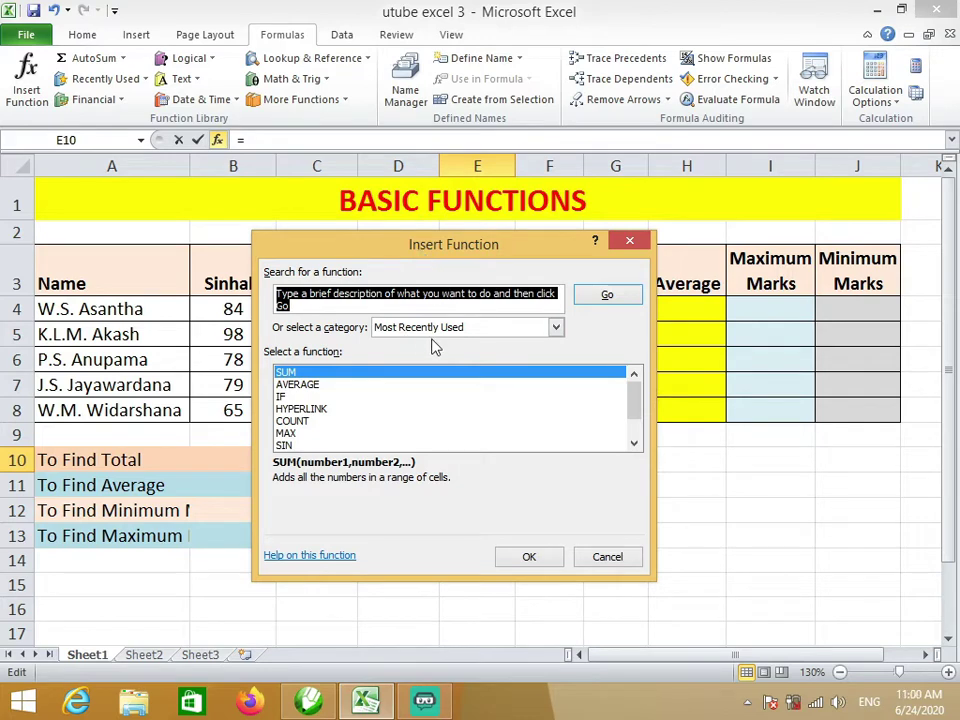
{"action": "left_click", "coordinate": [556, 332]}
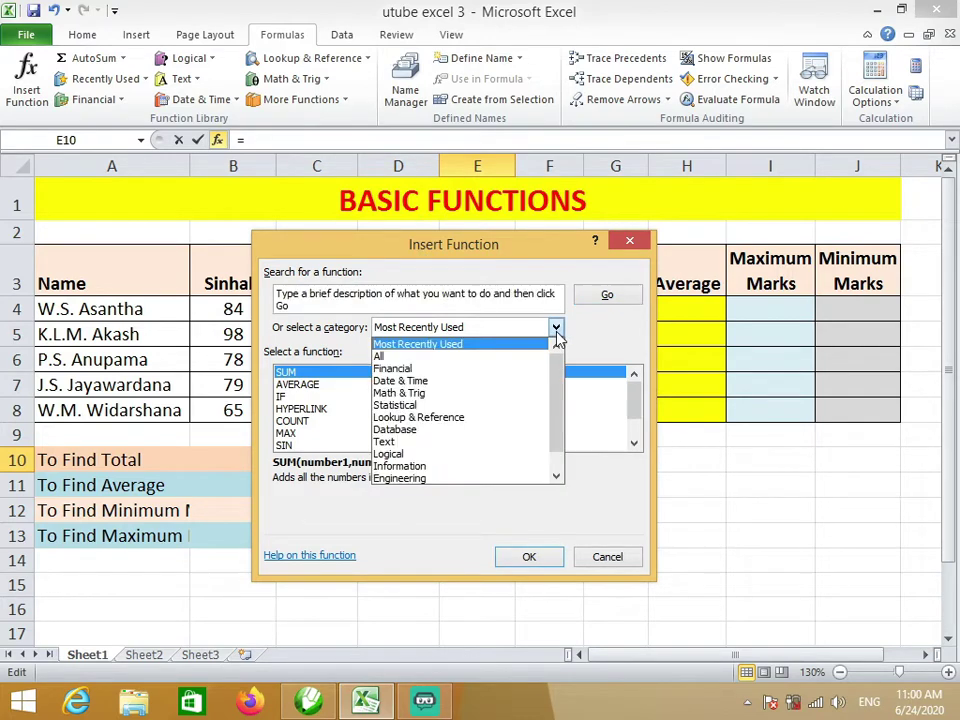
{"action": "left_click", "coordinate": [394, 361]}
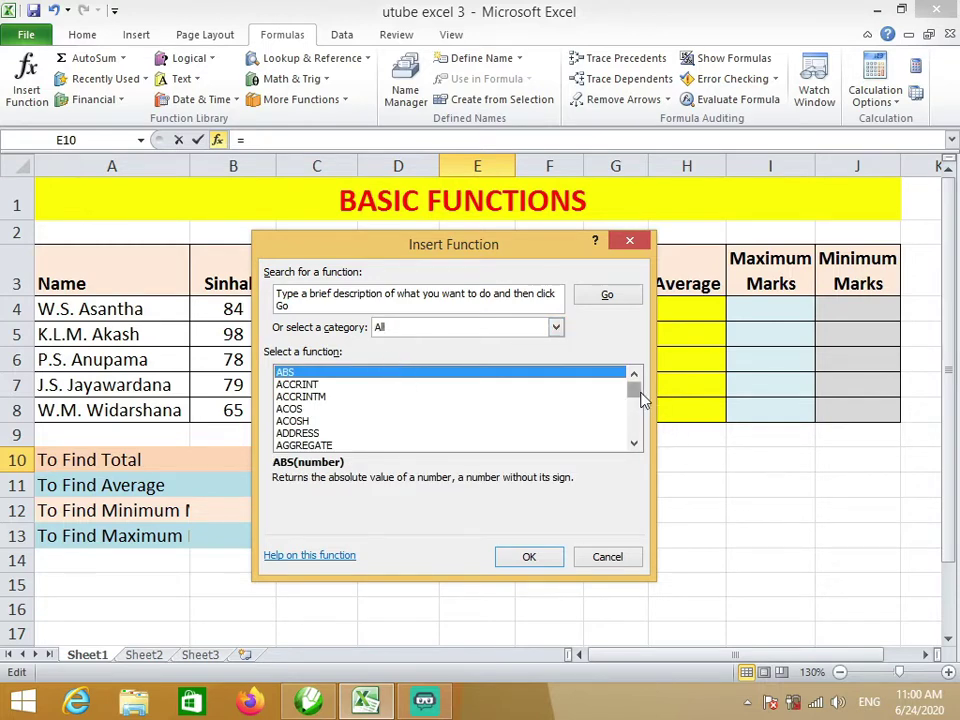
{"action": "mouse_move", "coordinate": [635, 398]}
{"action": "left_mouse_down"}
{"action": "mouse_move", "coordinate": [633, 428]}
{"action": "mouse_move", "coordinate": [633, 392]}
{"action": "left_mouse_up"}
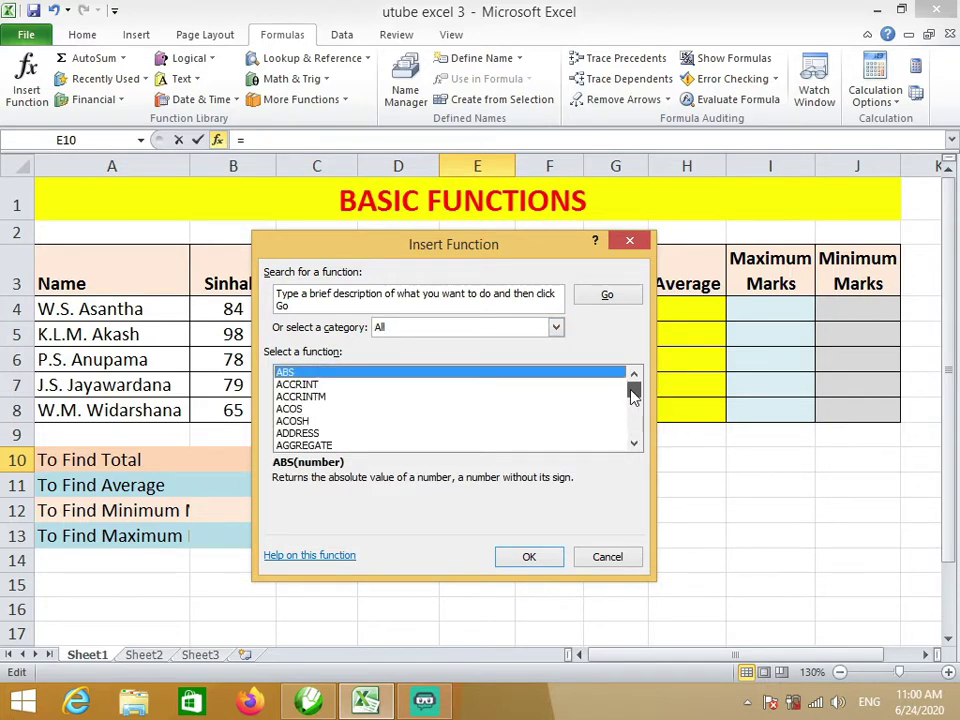
{"action": "left_click", "coordinate": [558, 329]}
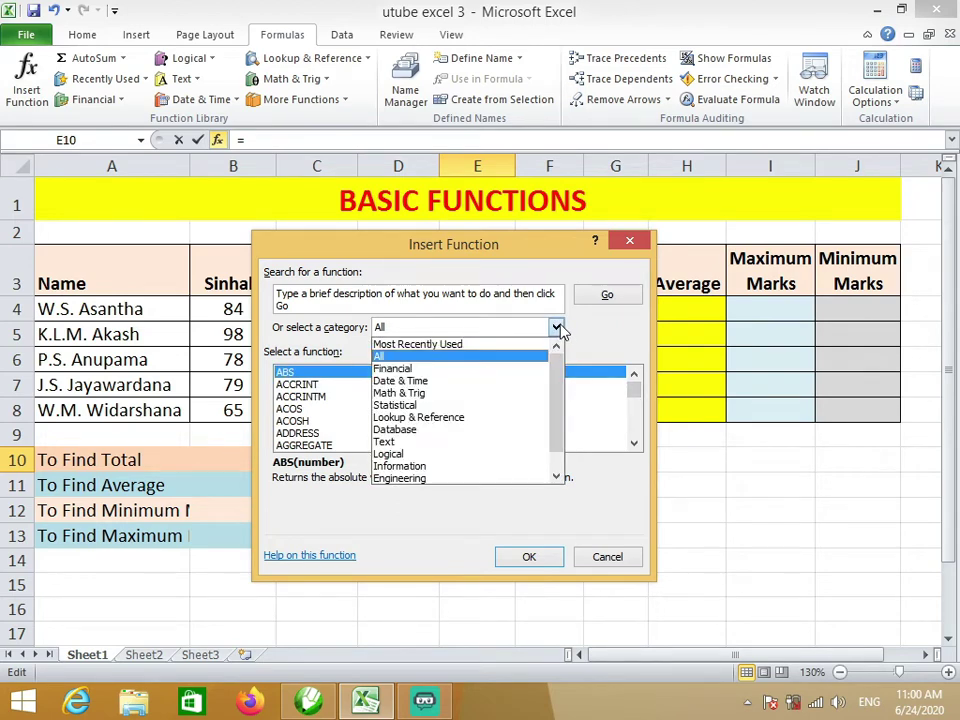
{"action": "left_click", "coordinate": [456, 346]}
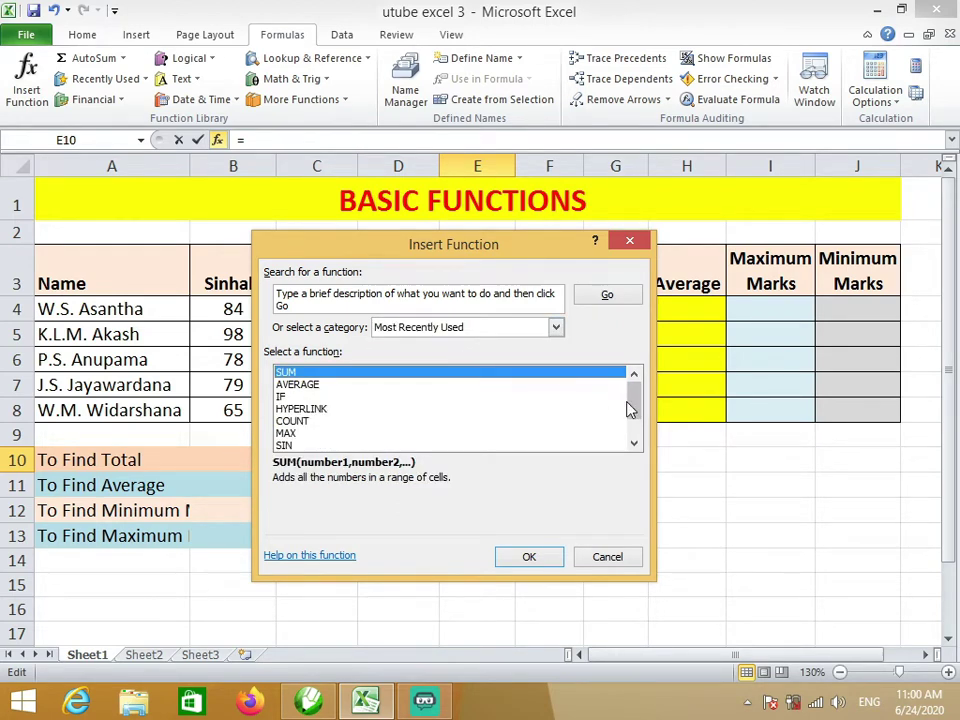
{"action": "mouse_move", "coordinate": [636, 401]}
{"action": "left_mouse_down"}
{"action": "mouse_move", "coordinate": [638, 444]}
{"action": "mouse_move", "coordinate": [643, 399]}
{"action": "left_mouse_up"}
{"action": "left_click", "coordinate": [636, 446]}
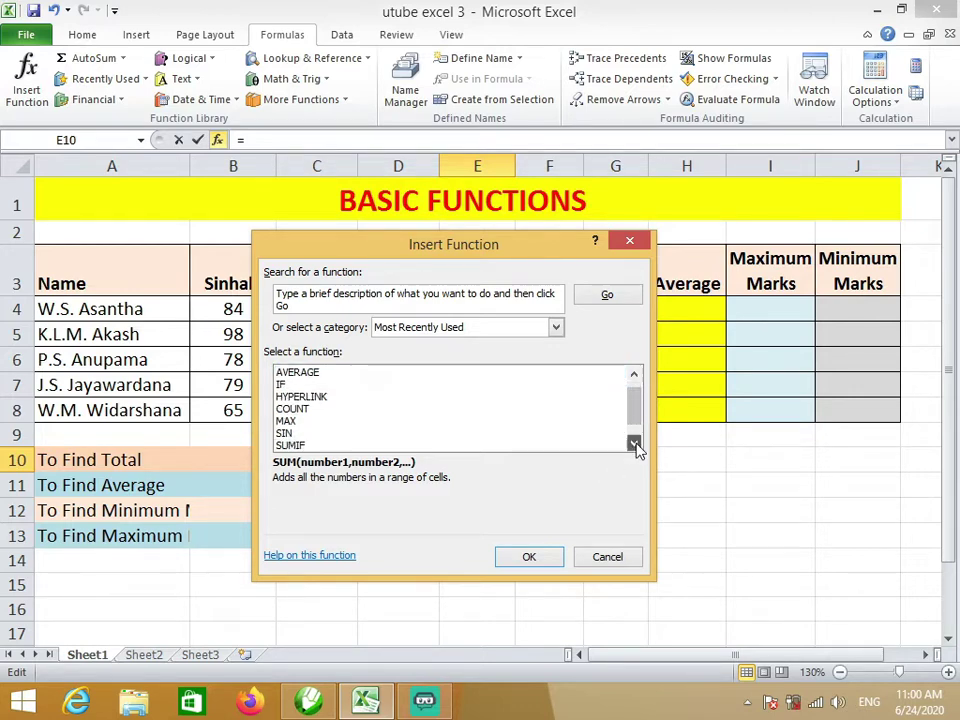
{"action": "left_click", "coordinate": [636, 376]}
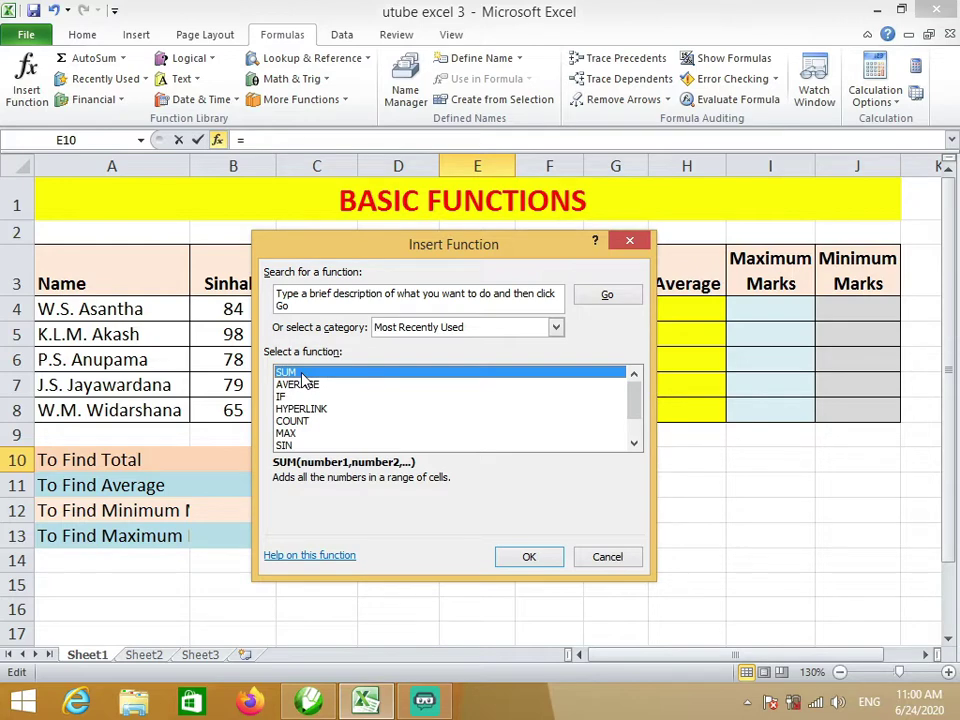
{"action": "left_click", "coordinate": [594, 554]}
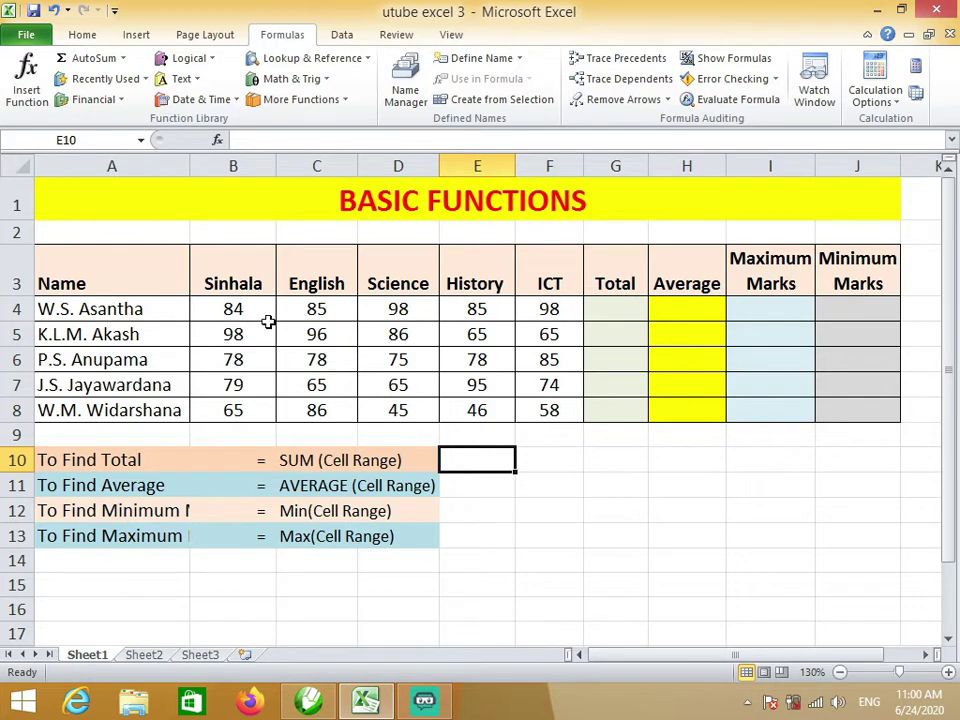
- Enter the formula =SUM(B4:F4) in cell G4 to total the first student's five subject marks
{"action": "left_click", "coordinate": [619, 308]}
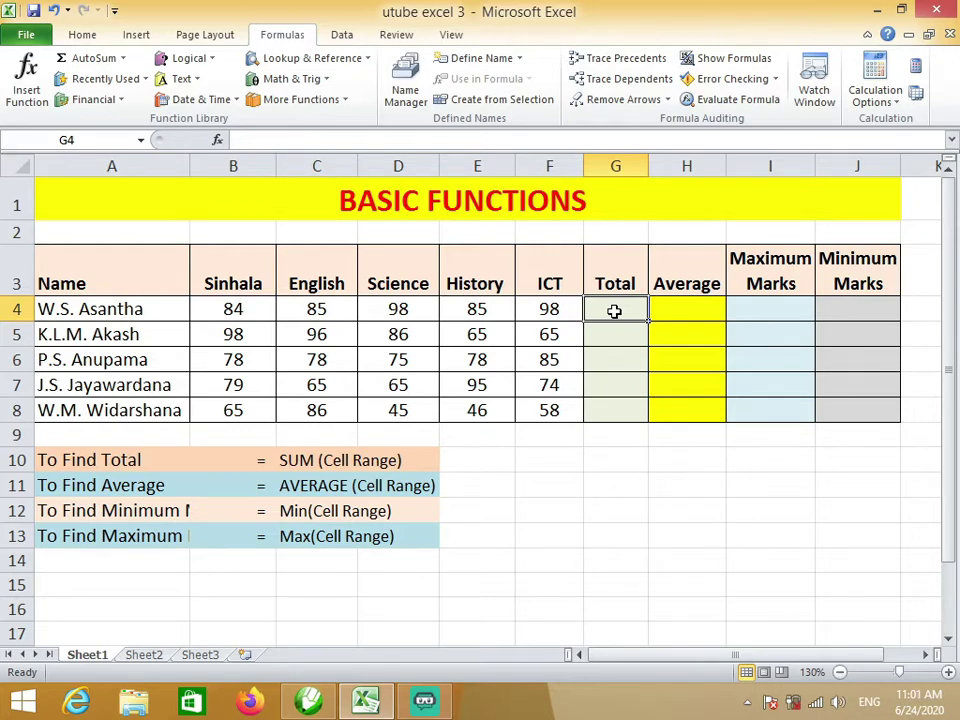
{"action": "type", "text": "="}
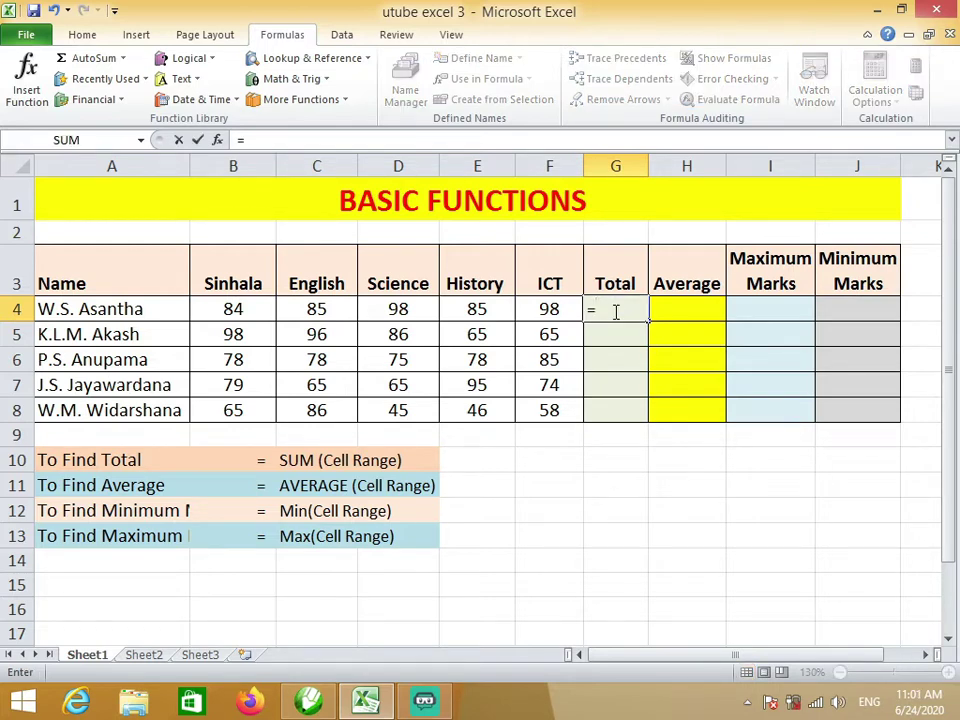
{"action": "type", "text": "SUM"}
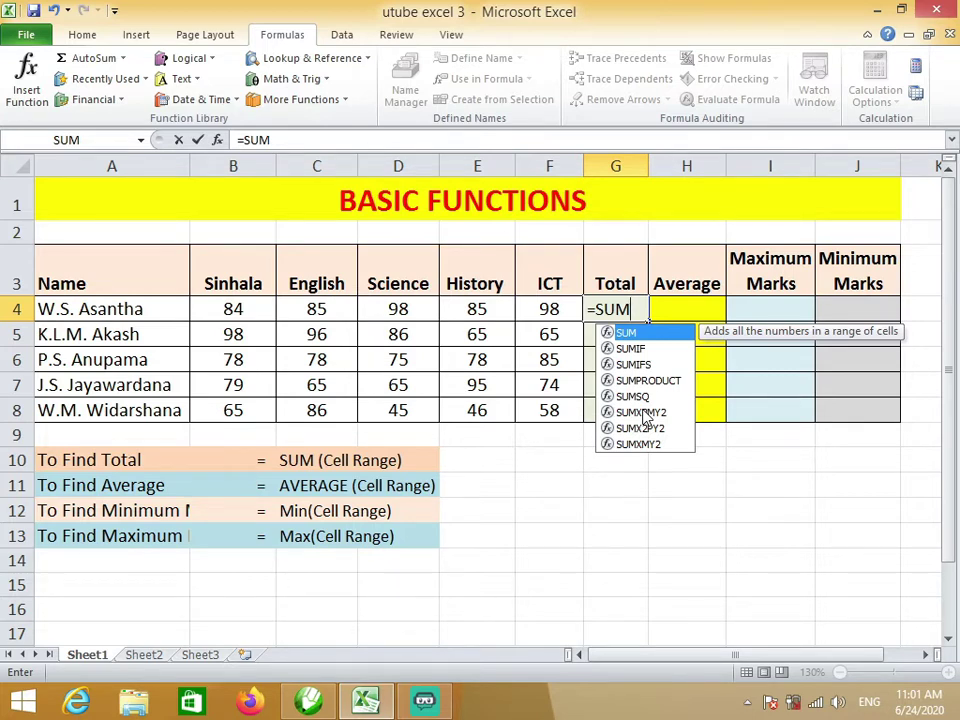
{"action": "type", "text": "("}
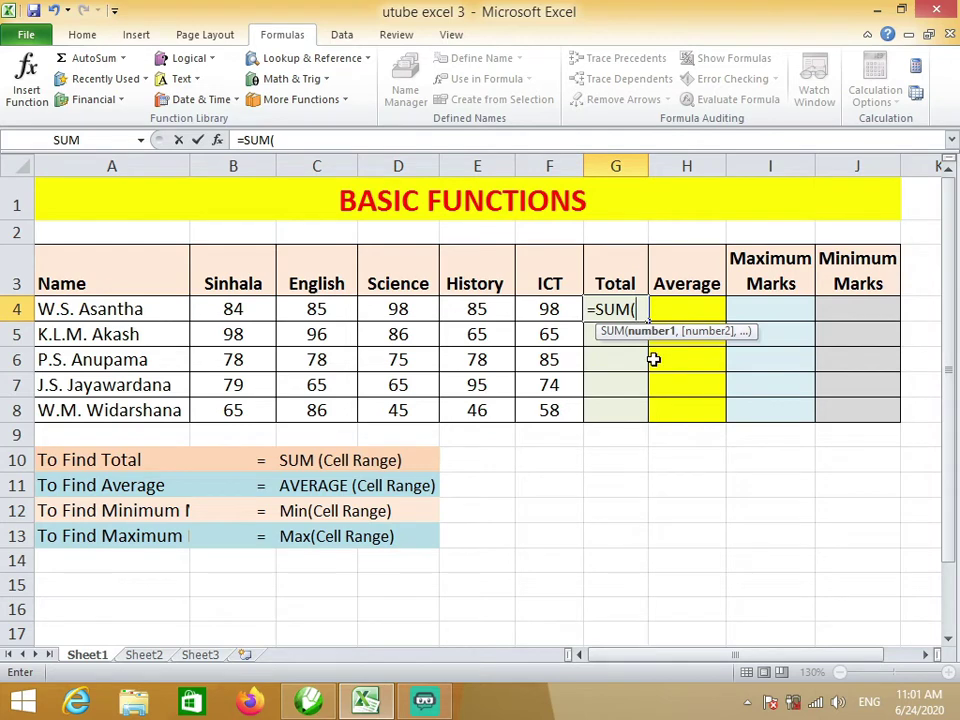
{"action": "type", "text": "B"}
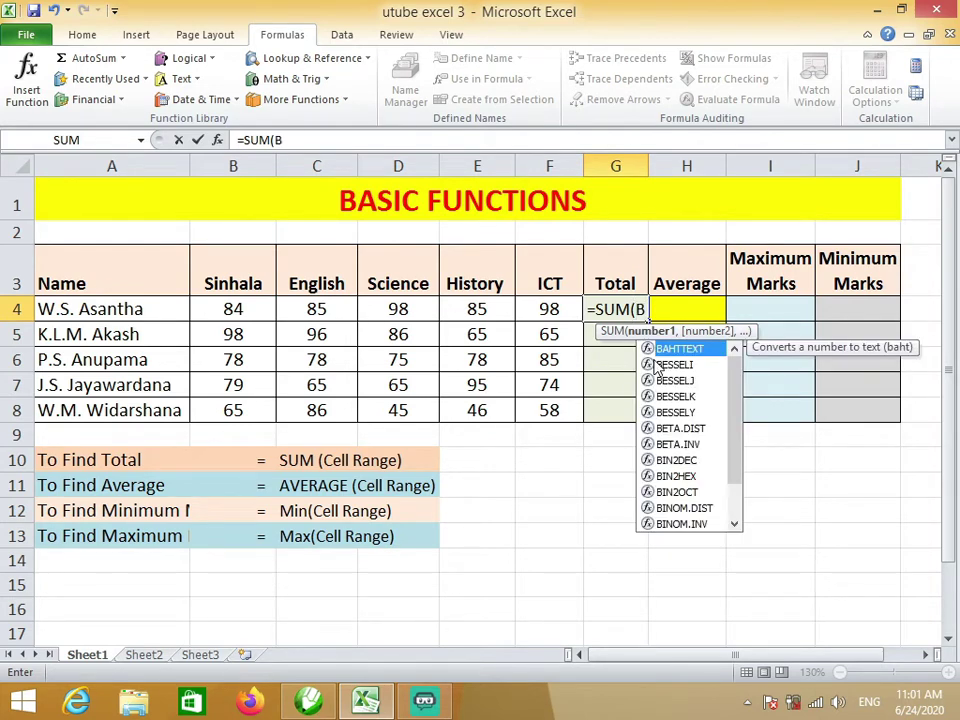
{"action": "type", "text": "4"}
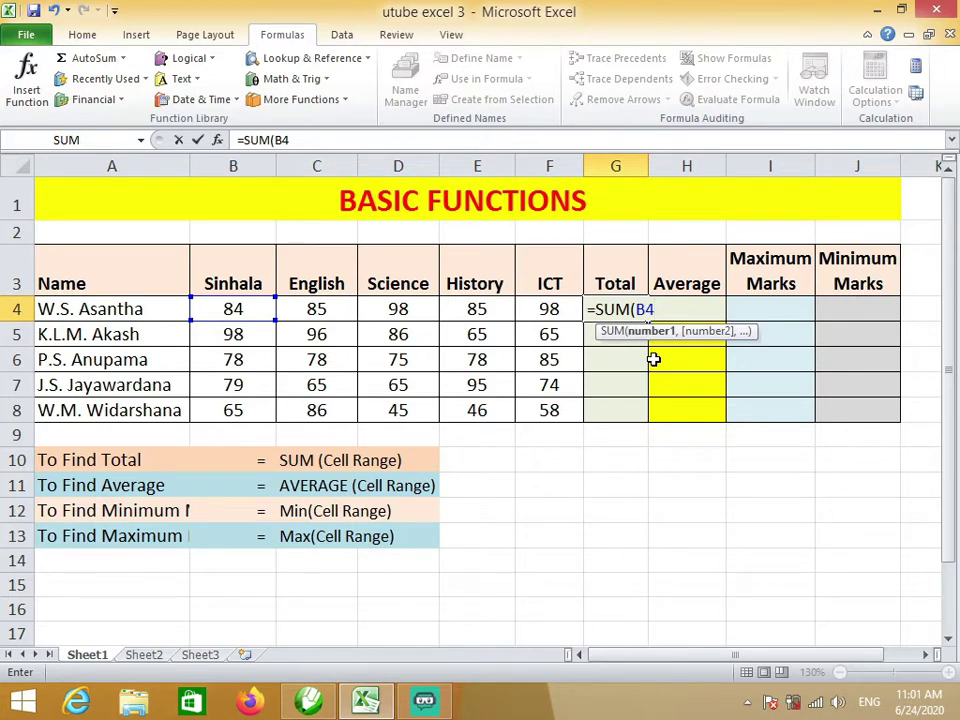
{"action": "type", "text": ":"}
{"action": "type", "text": "F4"}
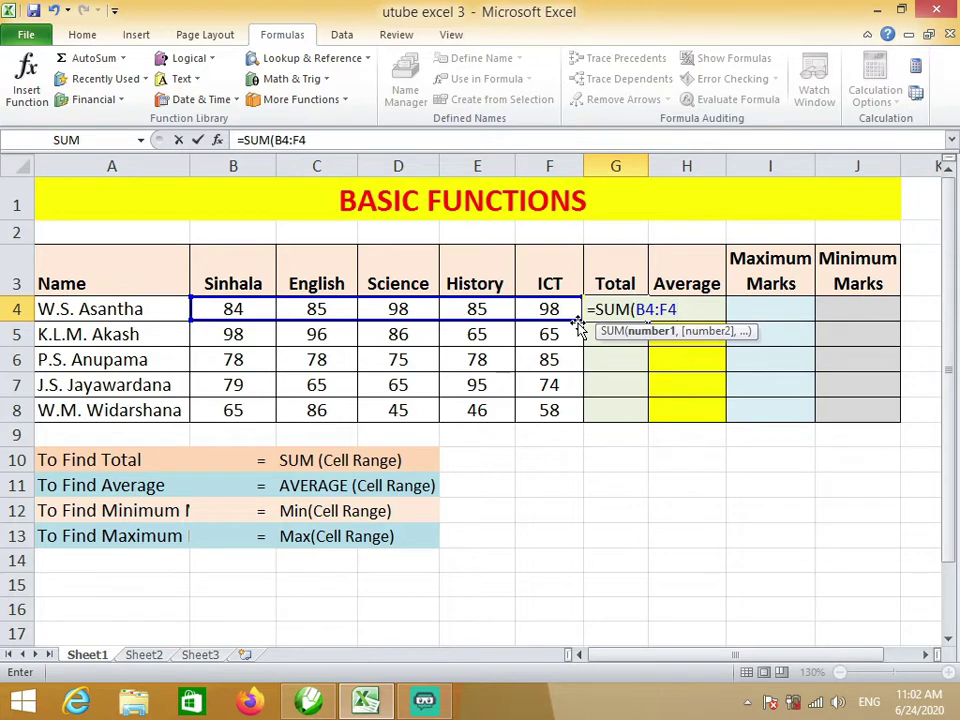
{"action": "type", "text": ")"}
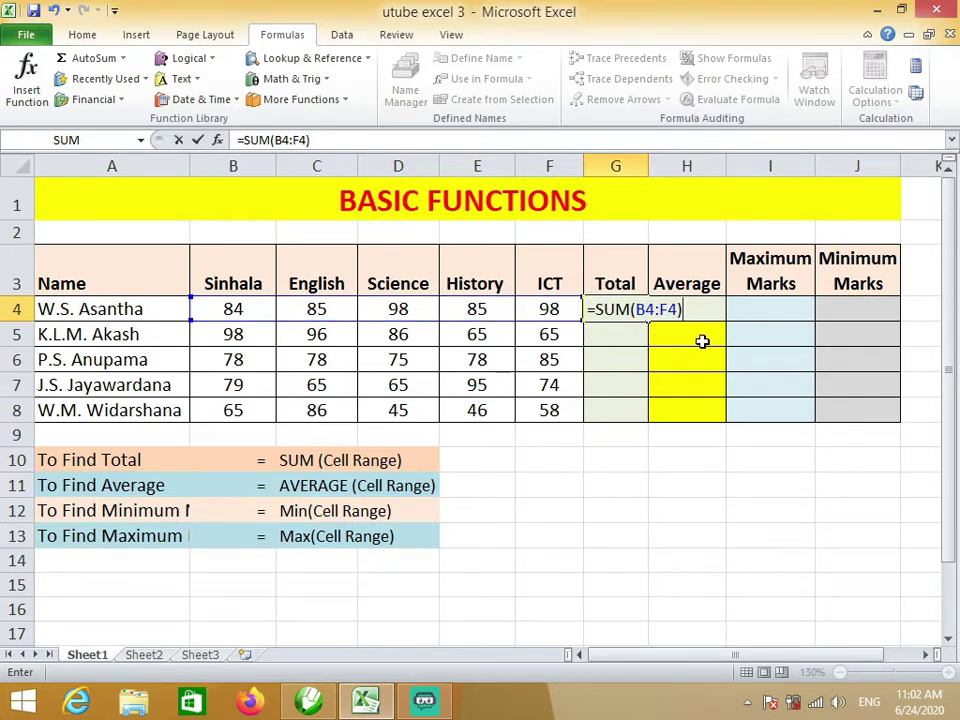
{"action": "key", "text": "Return"}
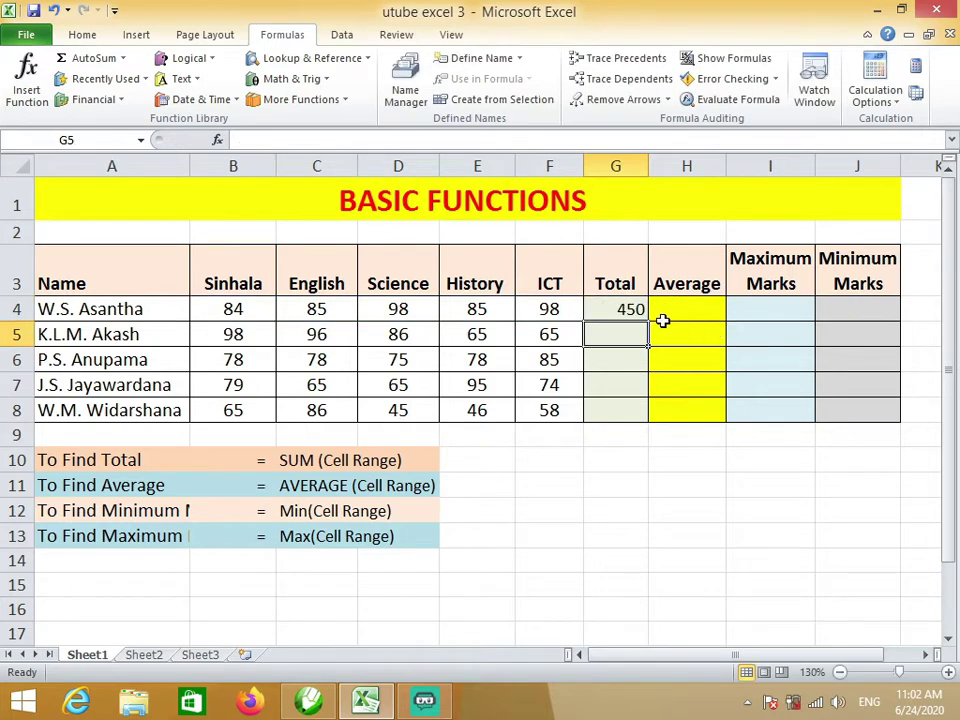
- Fill the SUM formula from G4 down through G8 to total every student's marks, and check the copied formula in G5
{"action": "left_click", "coordinate": [622, 309]}
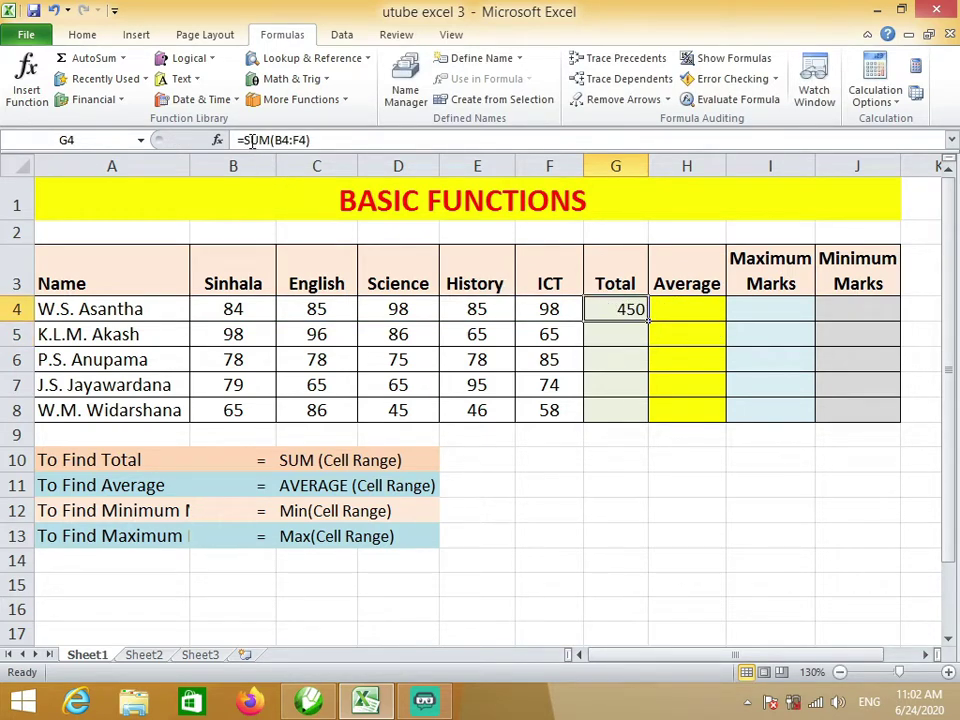
{"action": "left_click", "coordinate": [339, 141]}
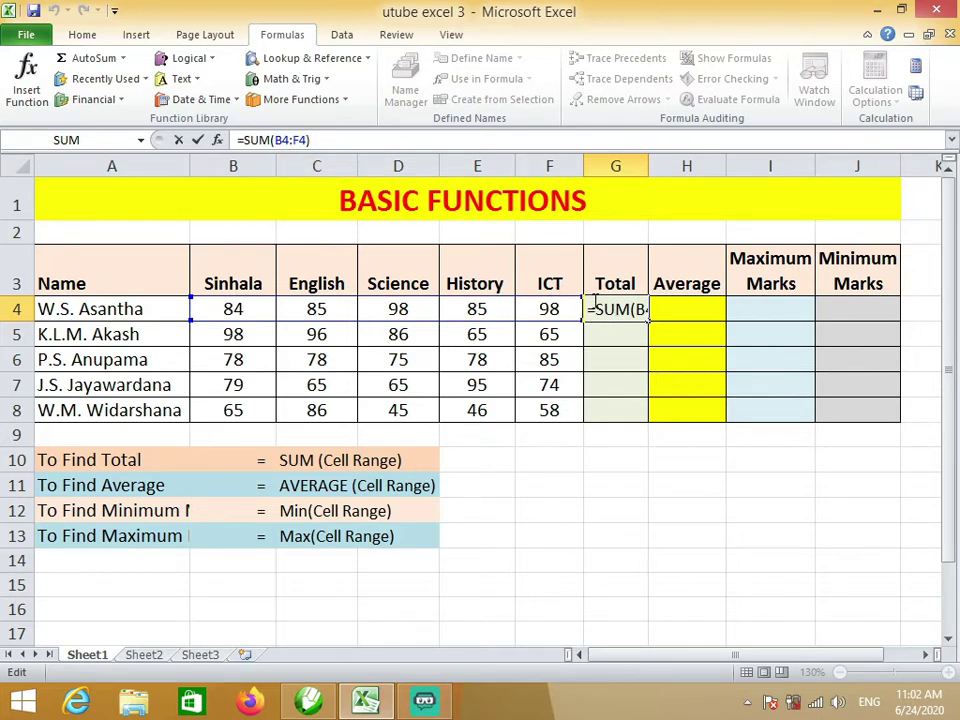
{"action": "key", "text": "Return"}
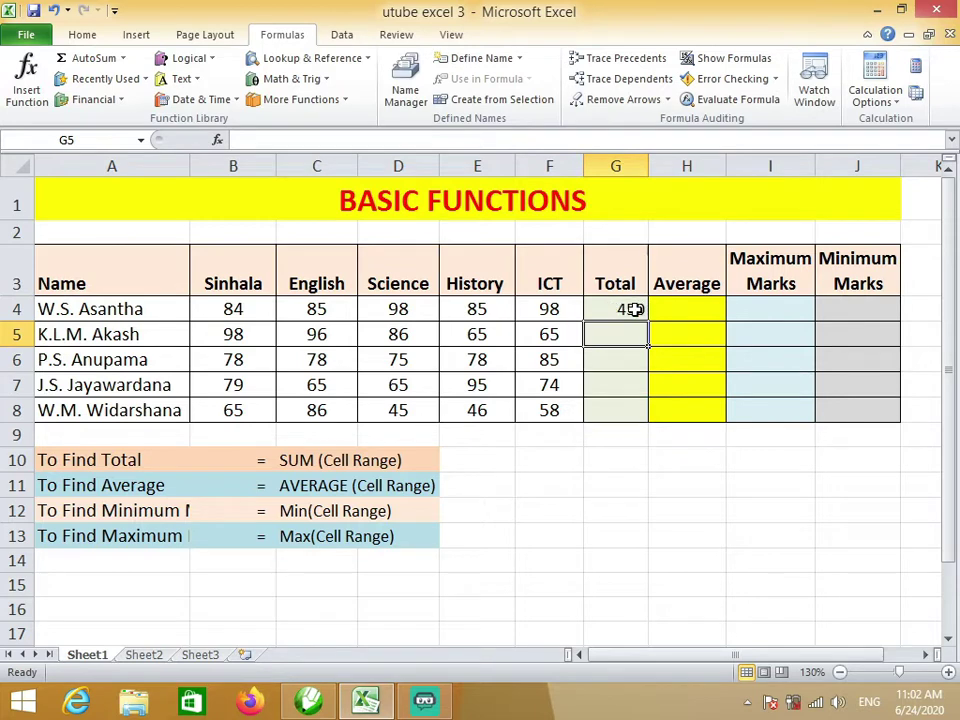
{"action": "left_click", "coordinate": [634, 309]}
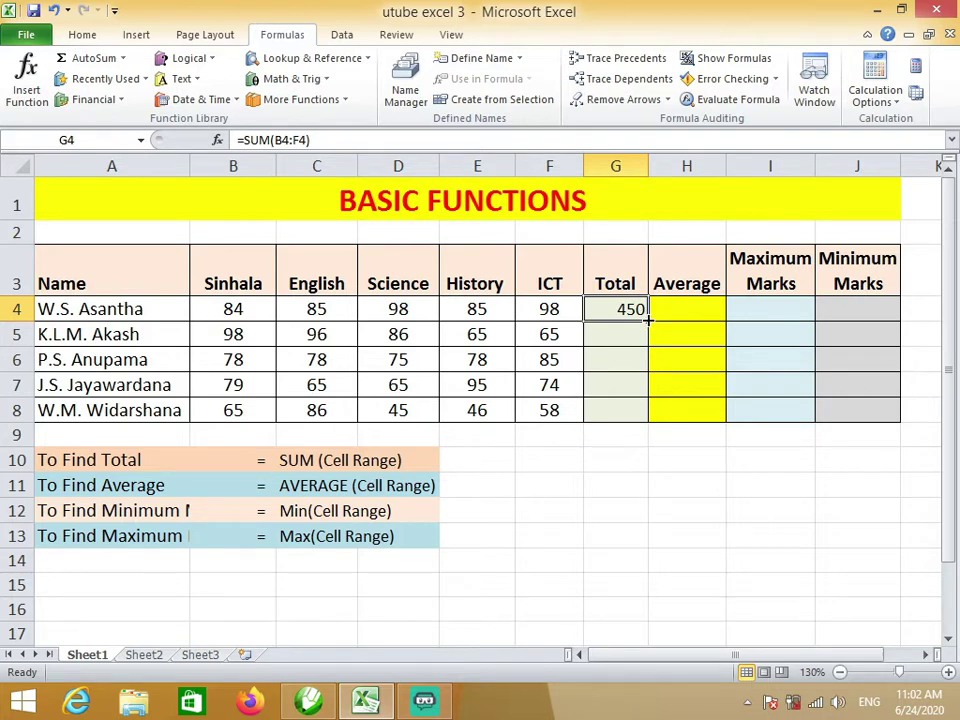
{"action": "left_click_drag", "start_coordinate": [648, 318], "coordinate": [653, 411]}
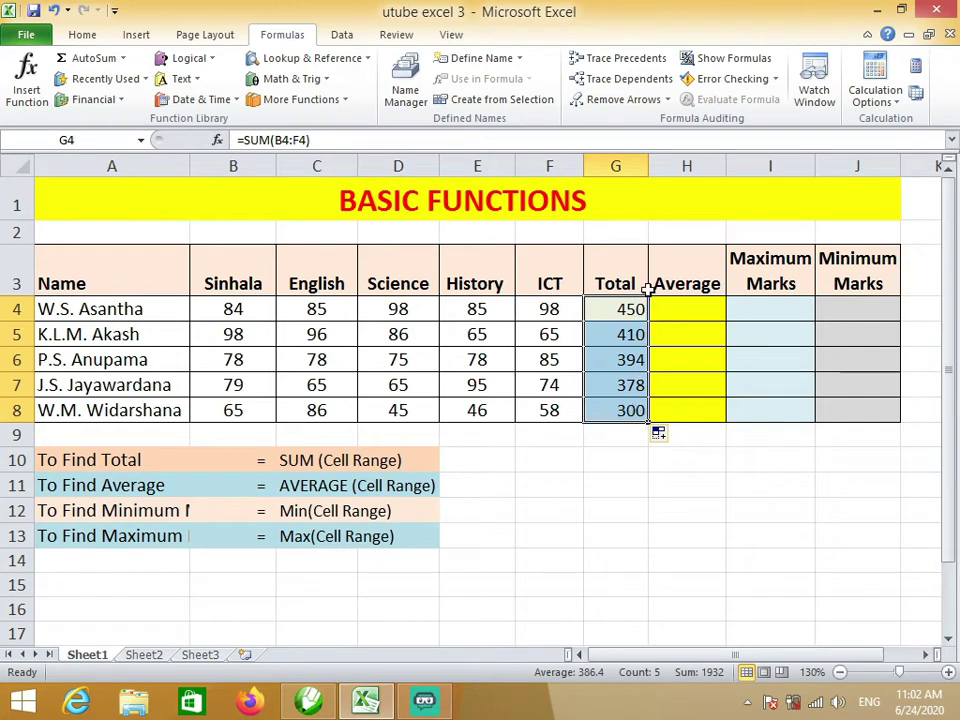
{"action": "left_click", "coordinate": [601, 431]}
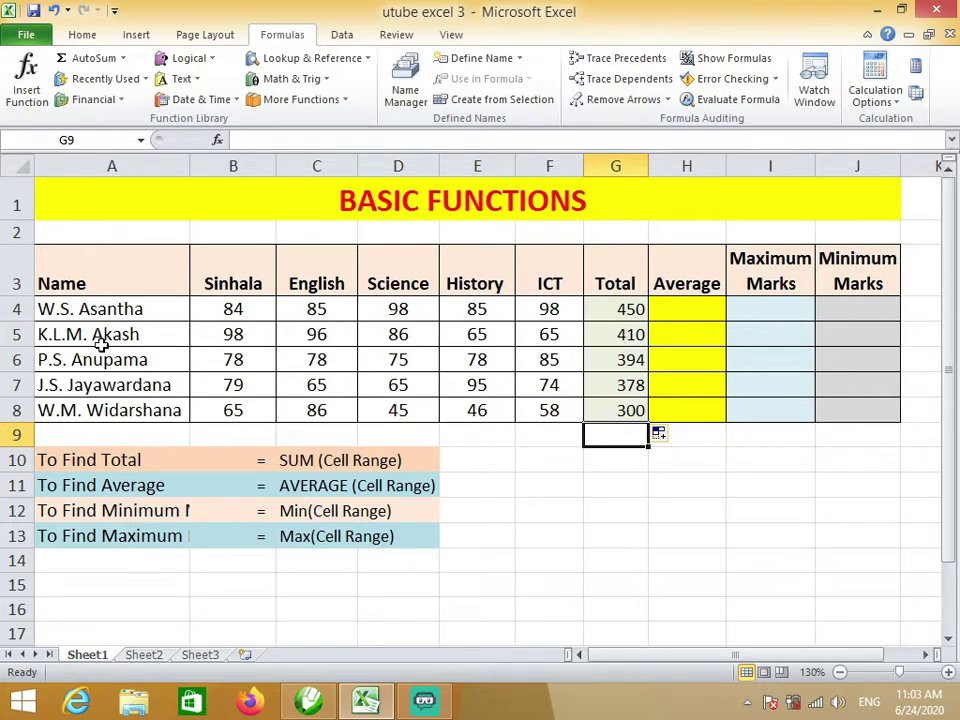
{"action": "left_click", "coordinate": [625, 336]}
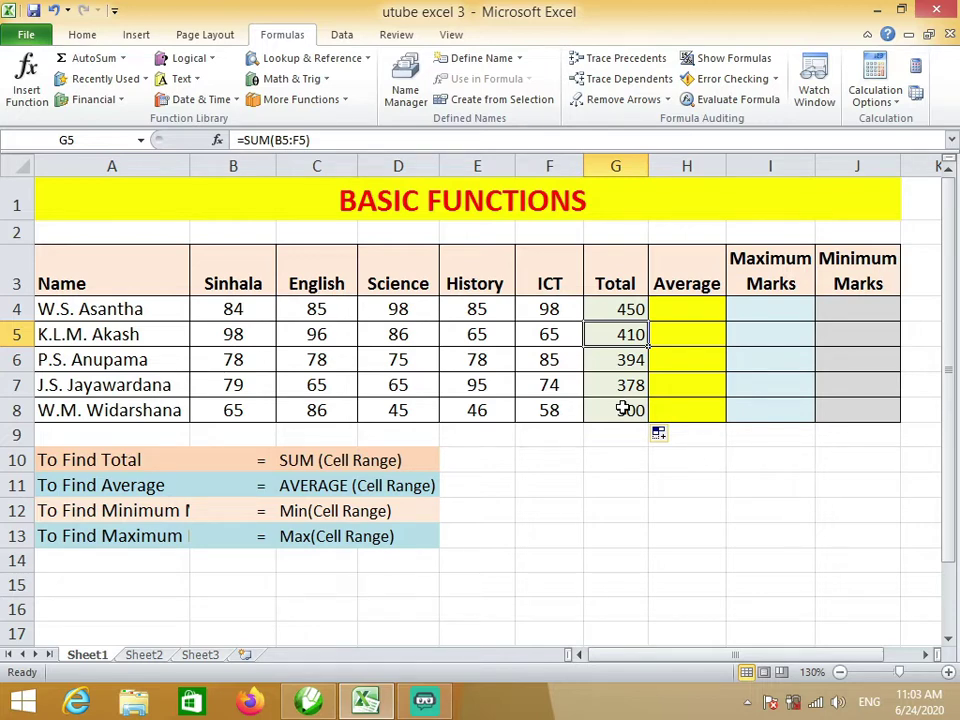
{"action": "left_click", "coordinate": [598, 457]}
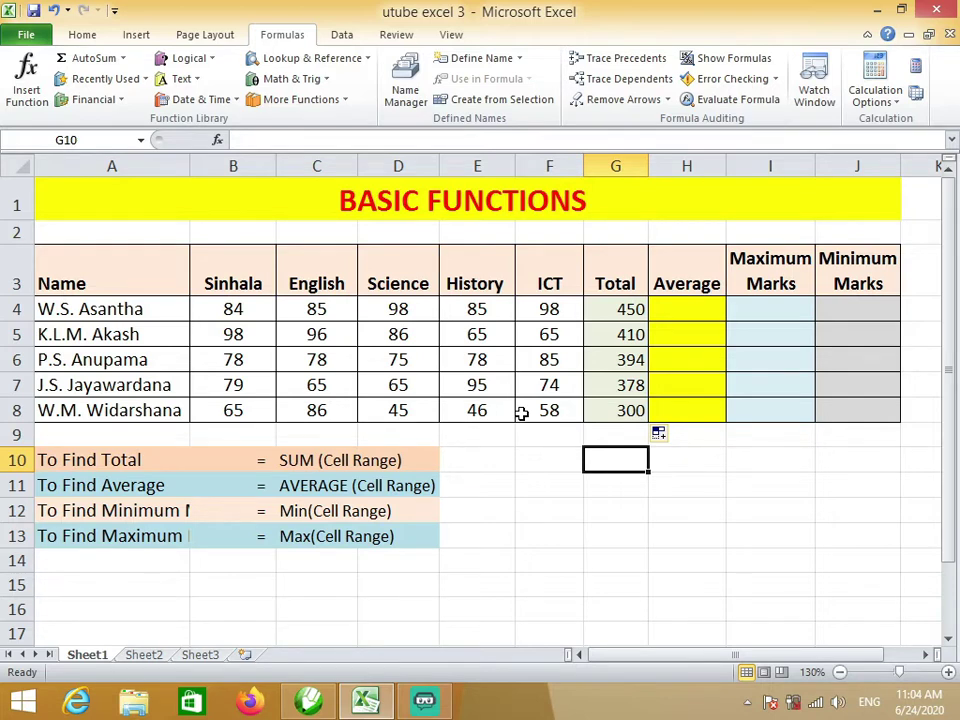
- Enter =AVERAGE(B4:F4) in cell H4 for the first student's average and fill the formula down through H8
{"action": "left_click", "coordinate": [677, 309]}
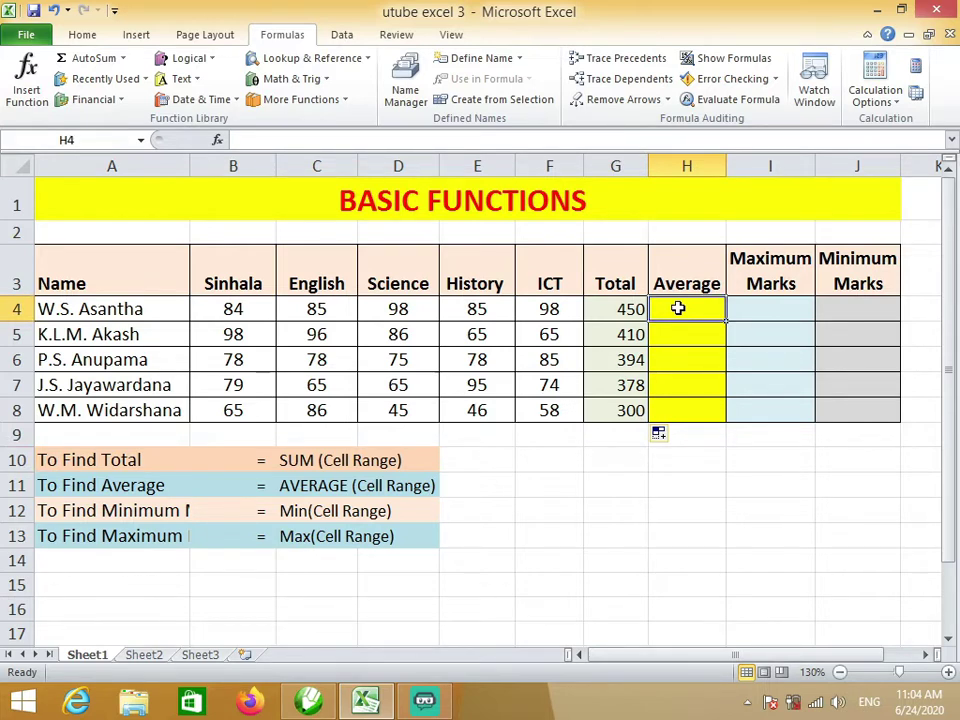
{"action": "type", "text": "="}
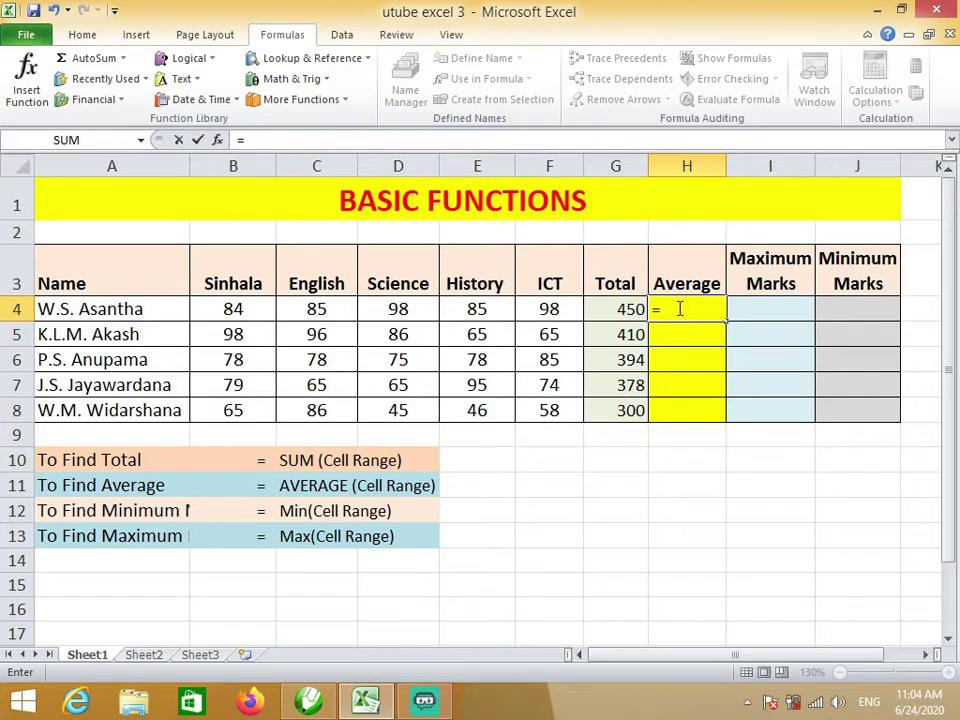
{"action": "type", "text": "A"}
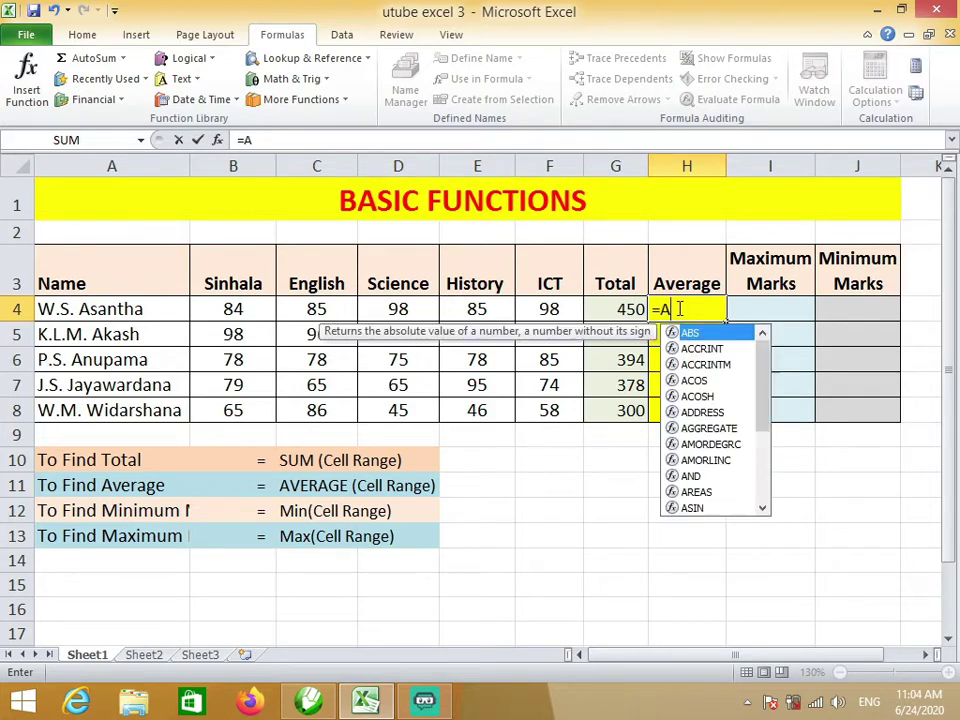
{"action": "type", "text": "VERAGE"}
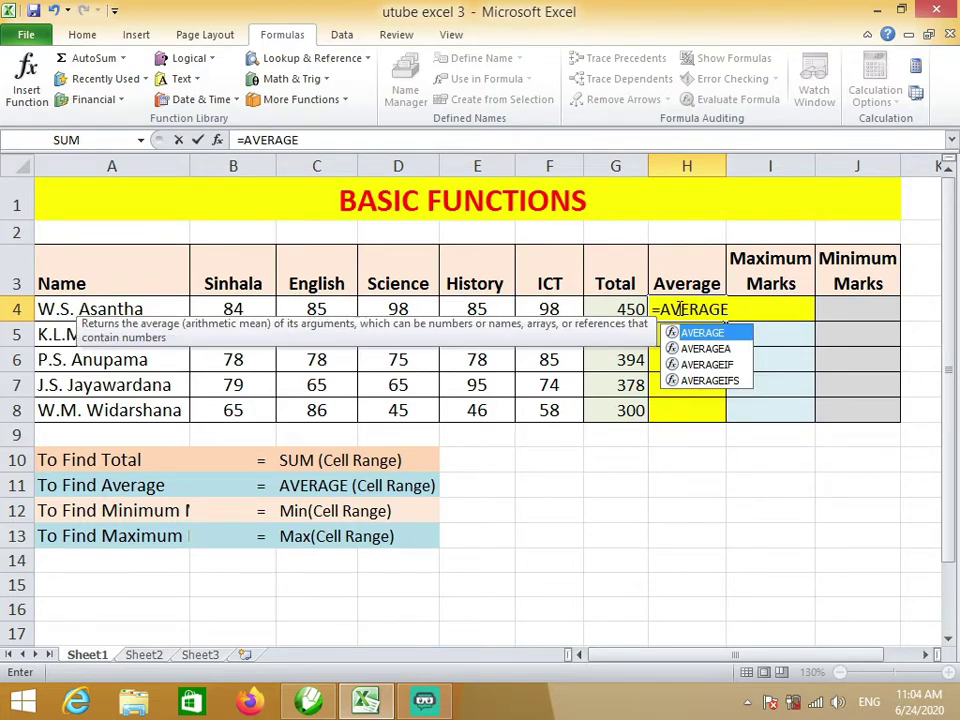
{"action": "type", "text": "("}
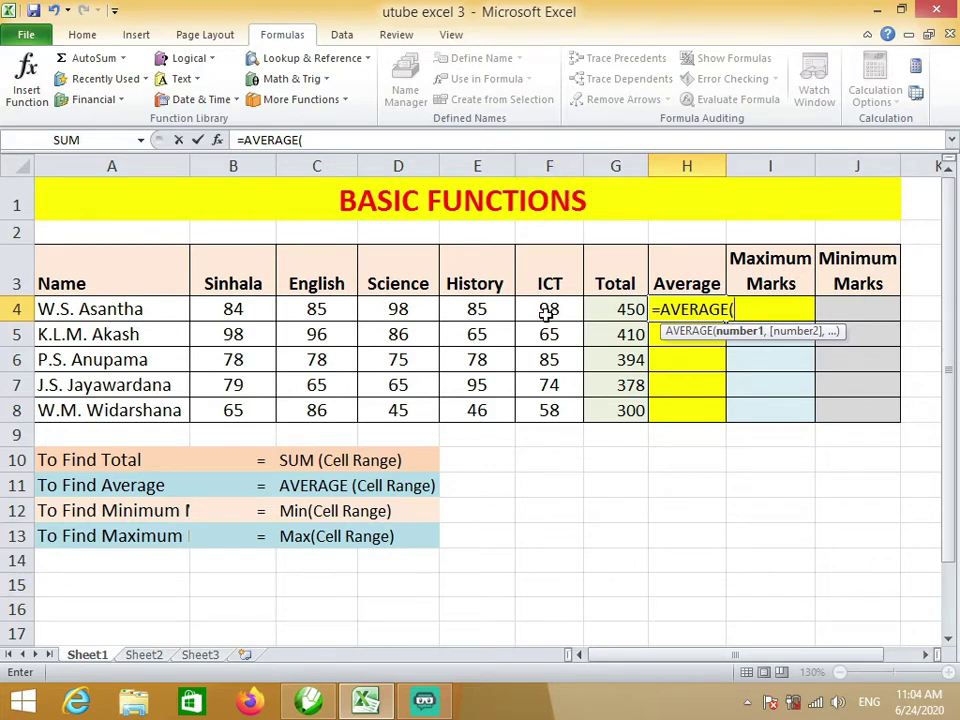
{"action": "left_click", "coordinate": [232, 310]}
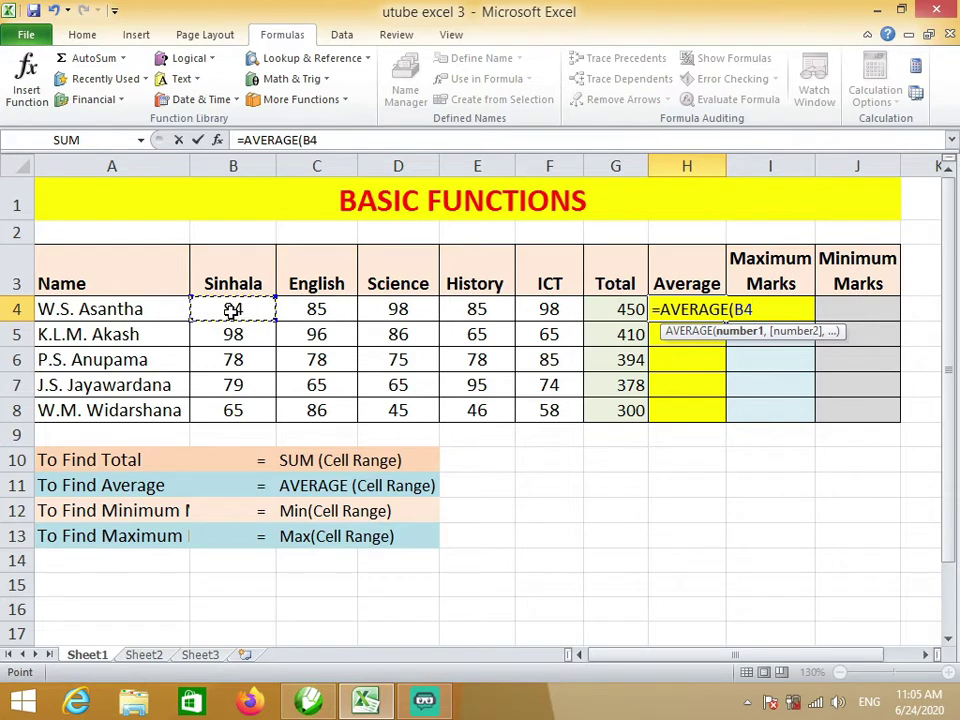
{"action": "left_click_drag", "start_coordinate": [232, 310], "coordinate": [546, 308]}
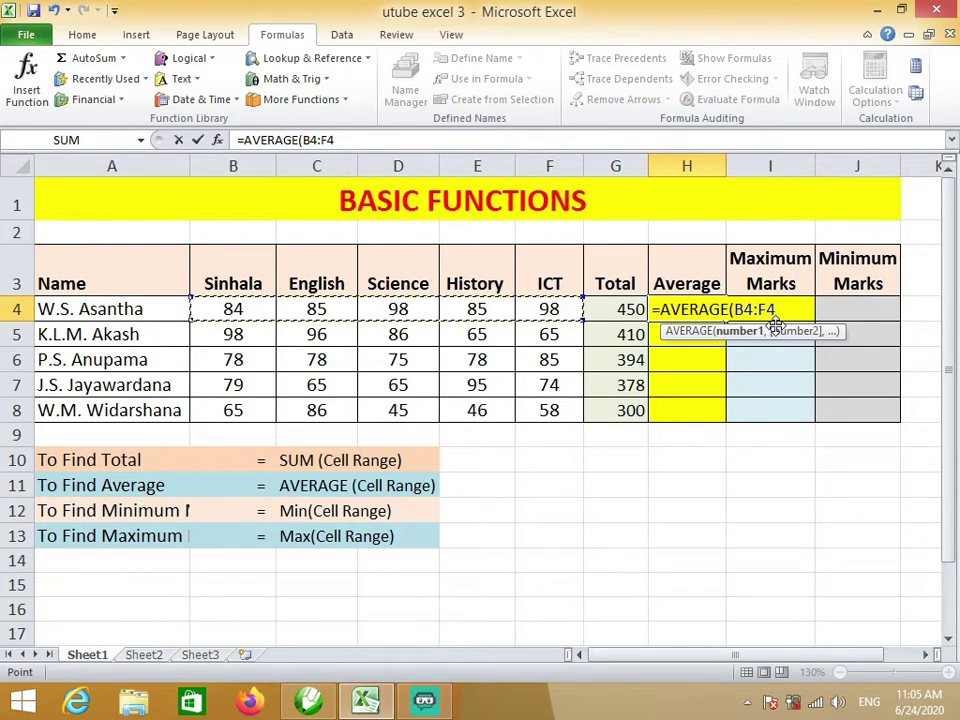
{"action": "type", "text": ")"}
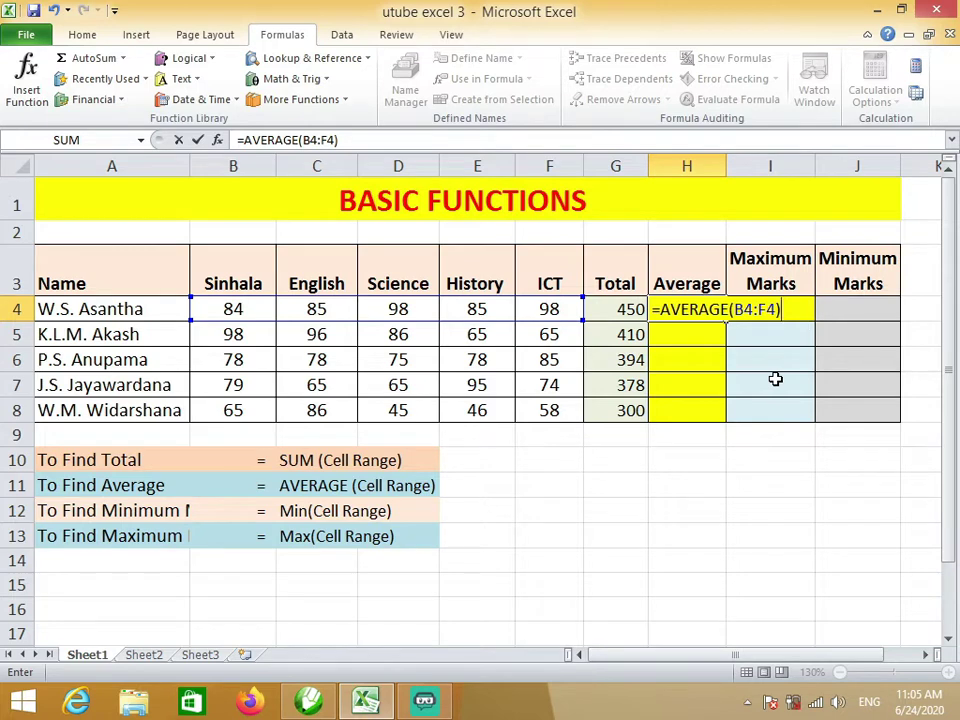
{"action": "key", "text": "Return"}
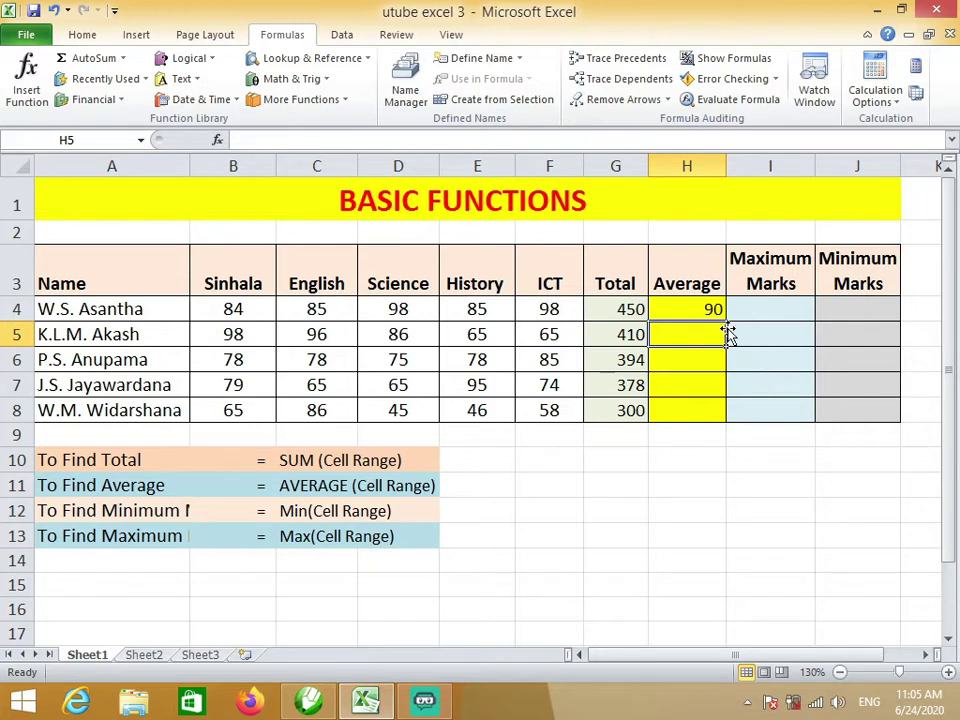
{"action": "left_click", "coordinate": [700, 308]}
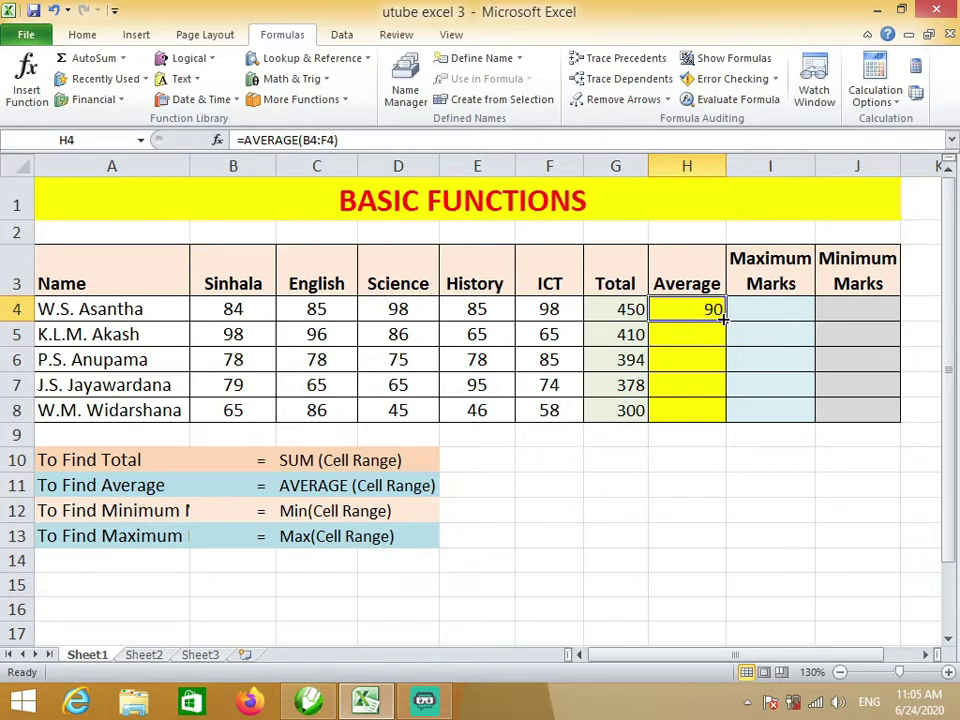
{"action": "left_click_drag", "start_coordinate": [722, 316], "coordinate": [728, 410]}
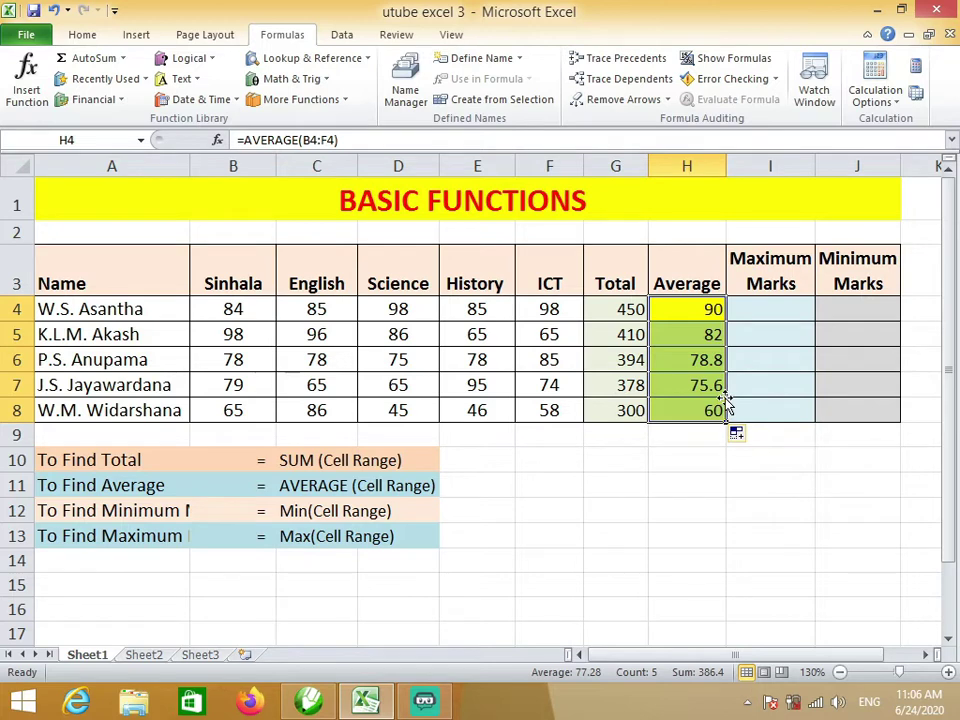
- Enter the formula =MAX(B4:F4) in cell I4 to get the first student's maximum mark
{"action": "left_click", "coordinate": [770, 317]}
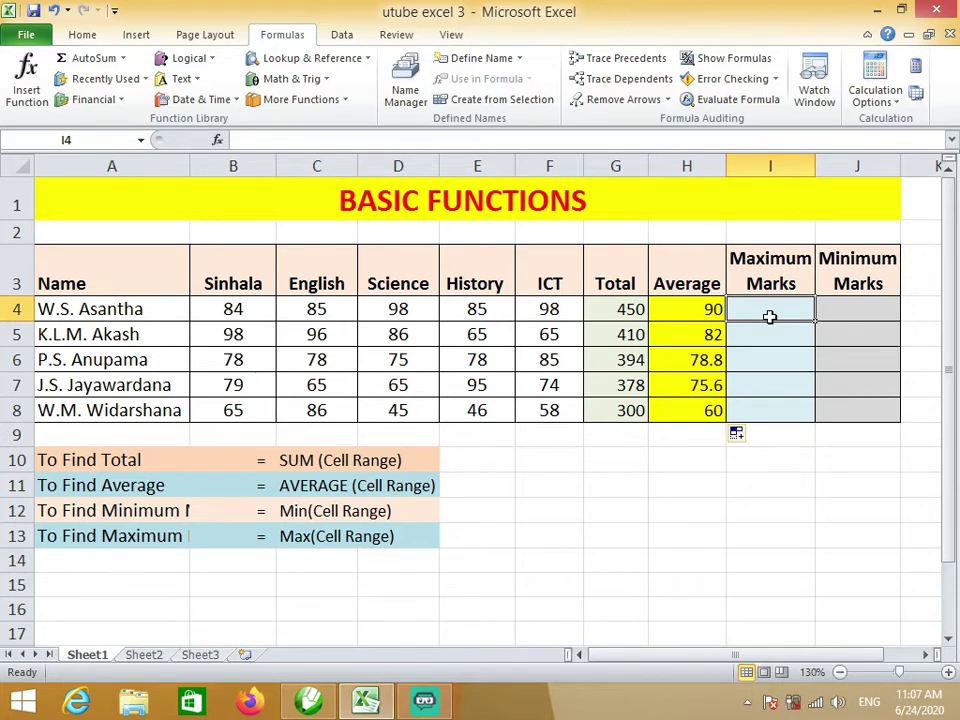
{"action": "type", "text": "="}
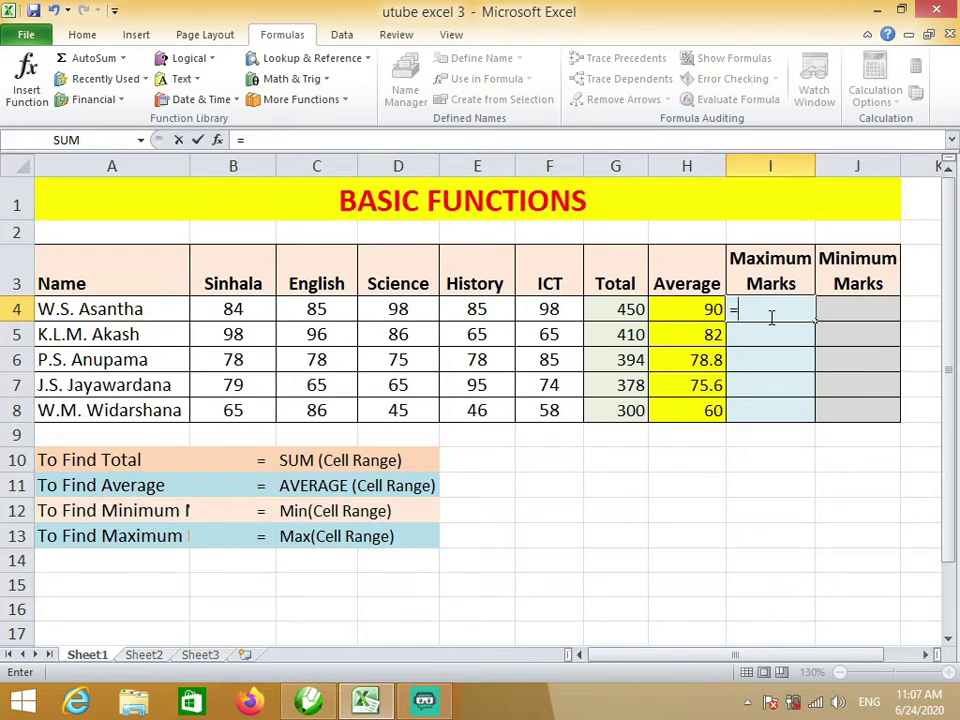
{"action": "type", "text": "MAX"}
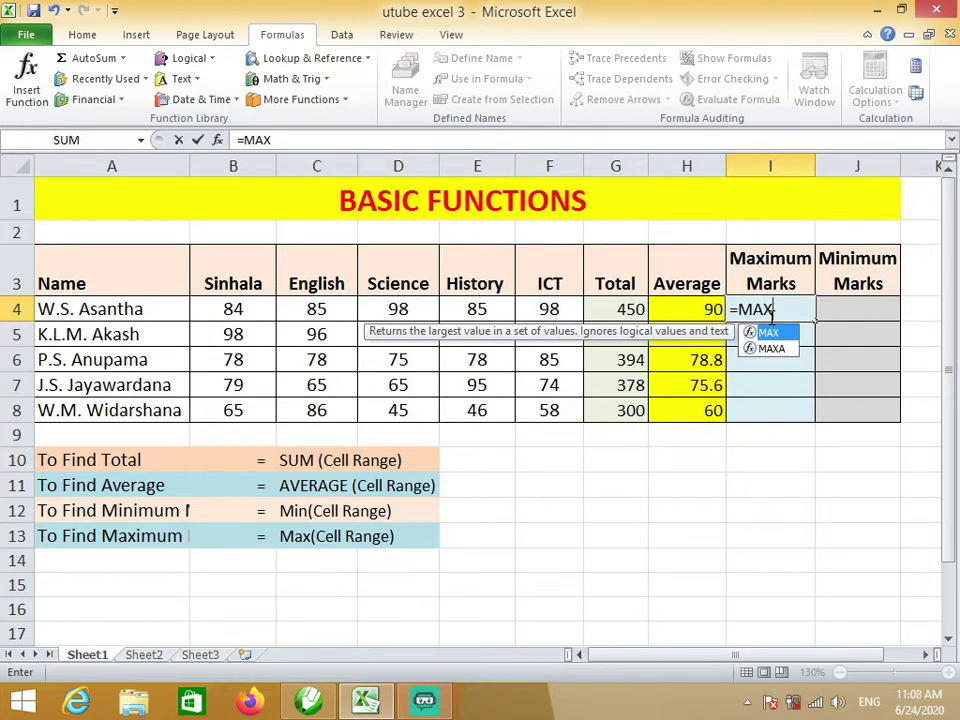
{"action": "type", "text": "("}
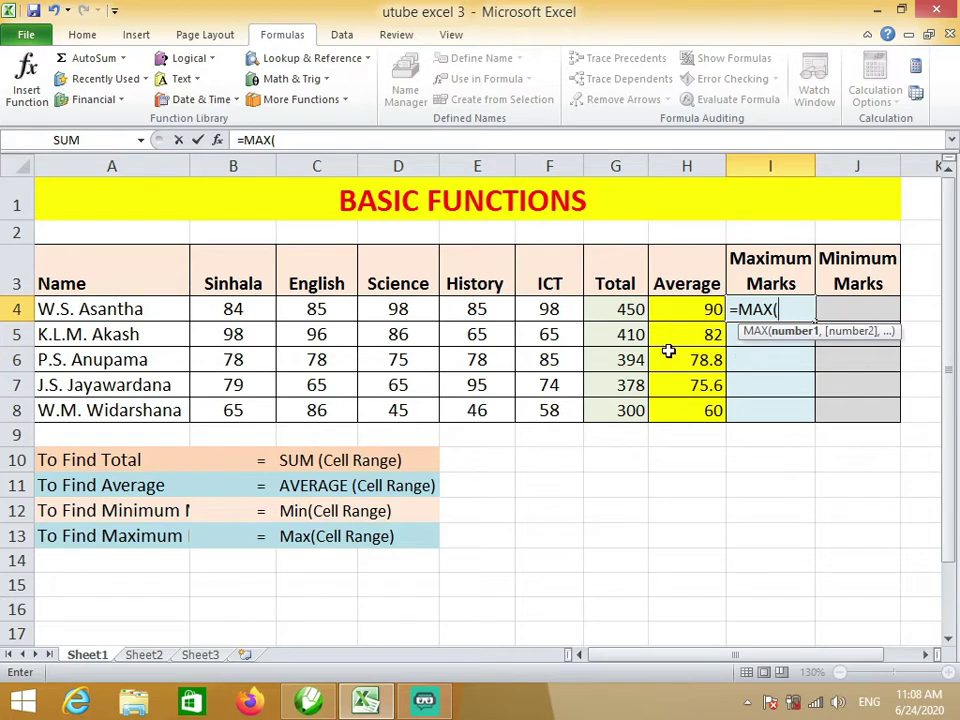
{"action": "left_click", "coordinate": [226, 308]}
{"action": "left_click_drag", "start_coordinate": [233, 308], "coordinate": [540, 309]}
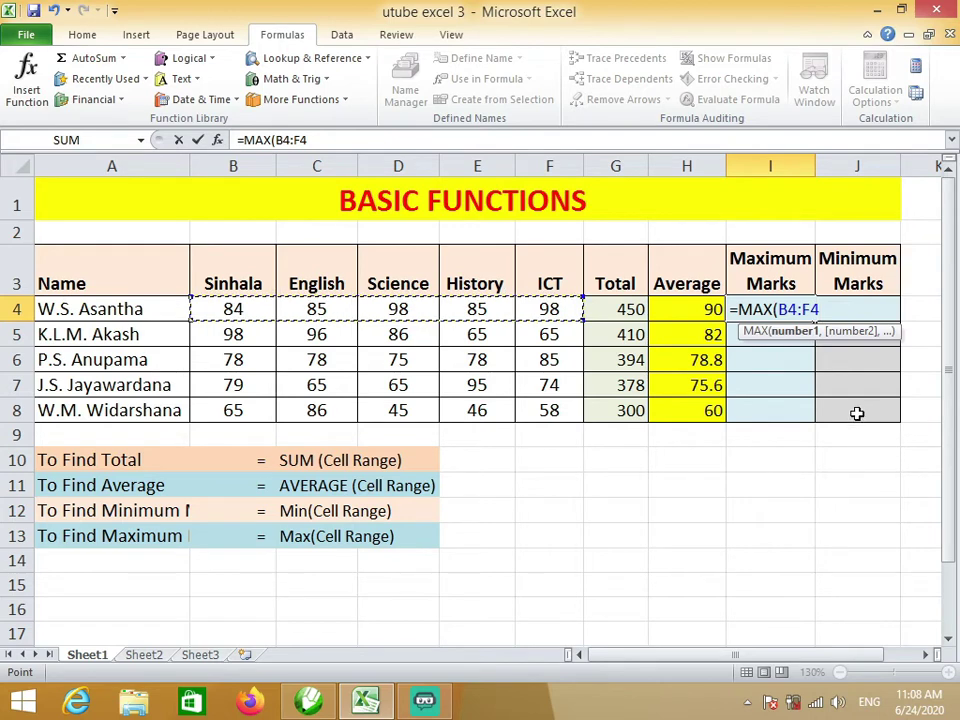
{"action": "type", "text": ")"}
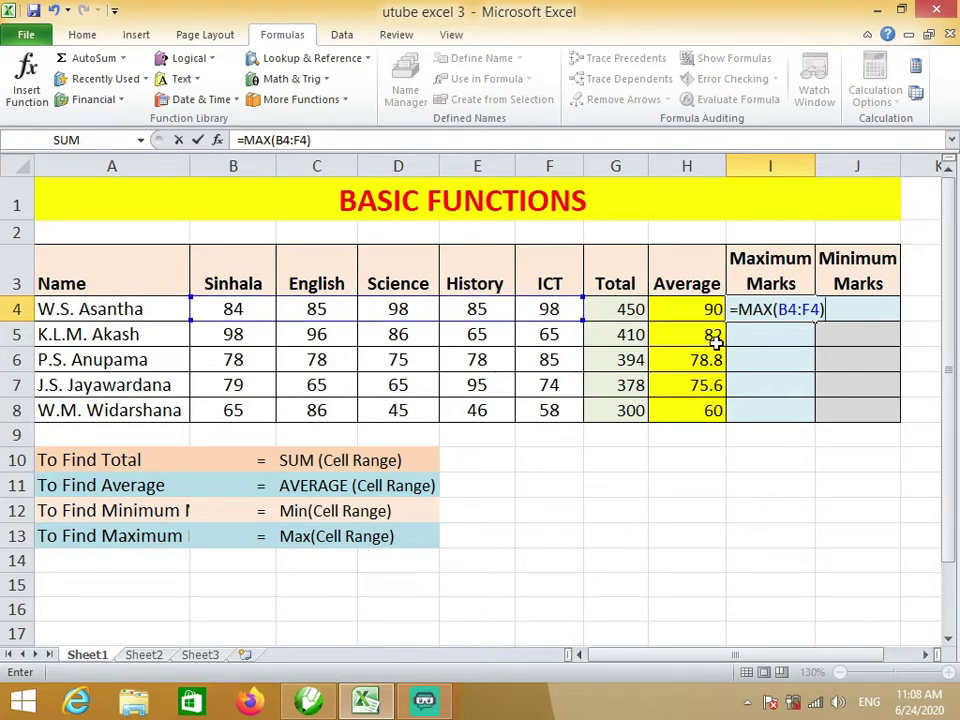
{"action": "key", "text": "Return"}
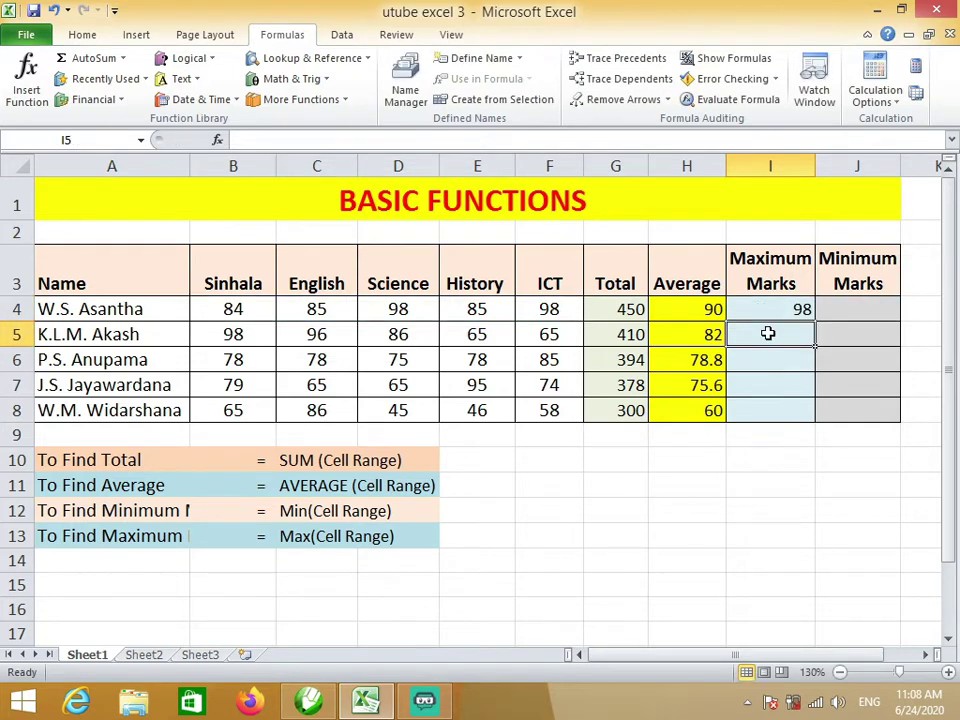
- Fill the MAX formula from I4 down through I8, and check the last student's maximum against the subject marks in row 8
{"action": "left_click", "coordinate": [800, 309]}
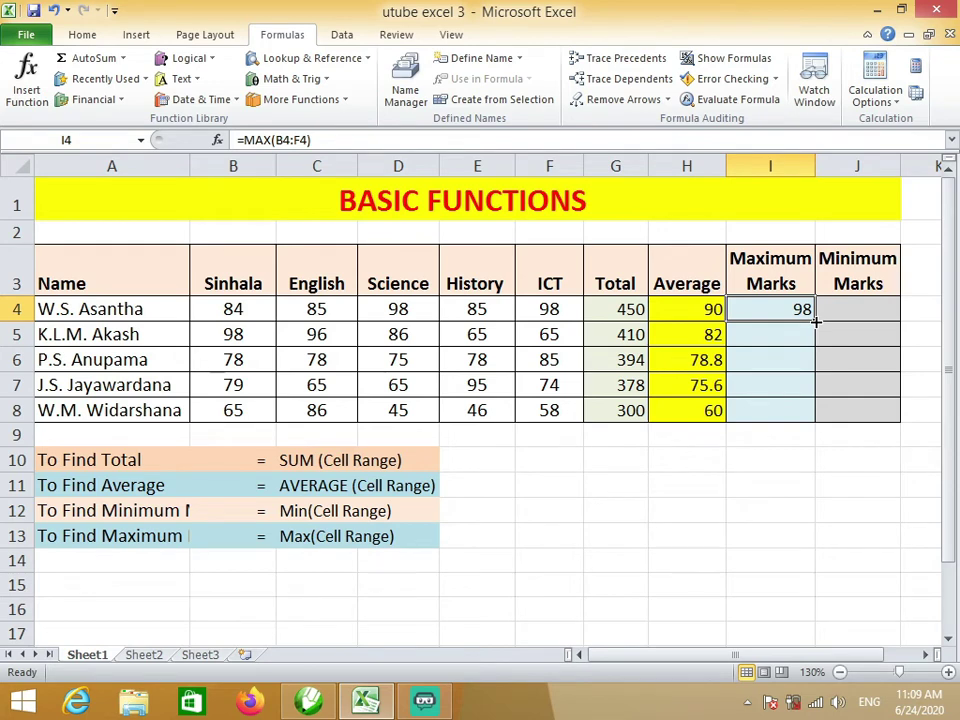
{"action": "left_click_drag", "start_coordinate": [816, 320], "coordinate": [816, 421]}
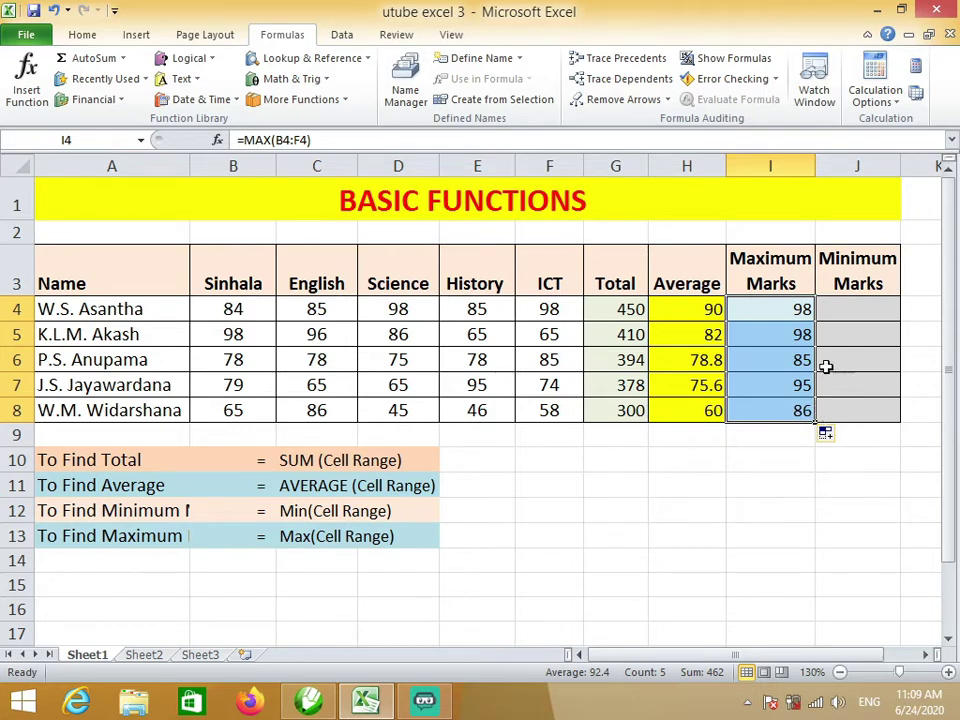
{"action": "left_click", "coordinate": [795, 410]}
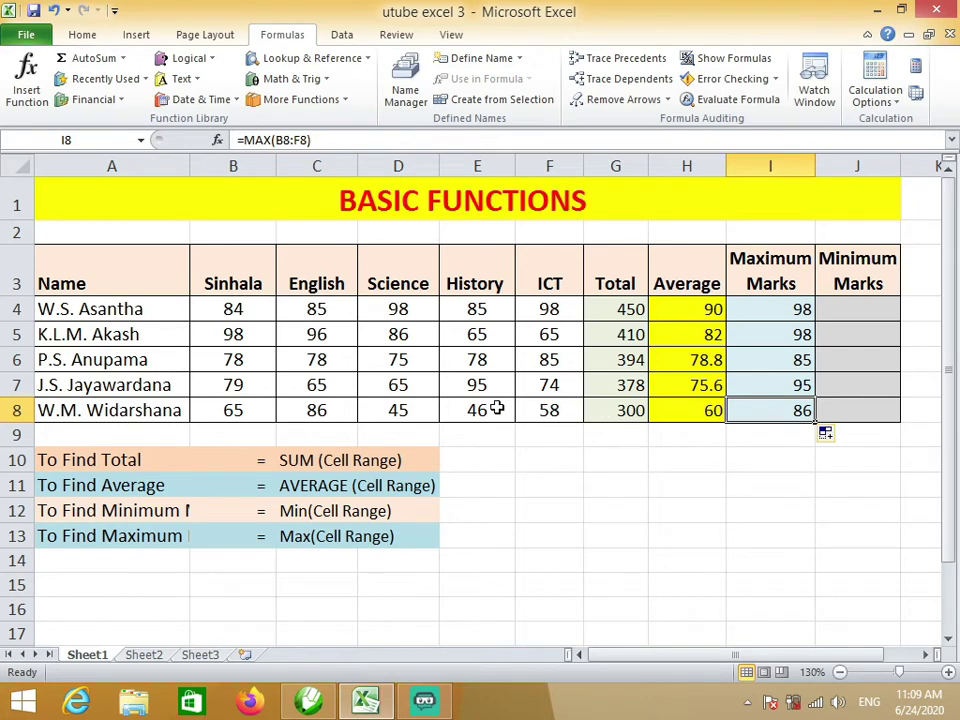
{"action": "left_click", "coordinate": [325, 411]}
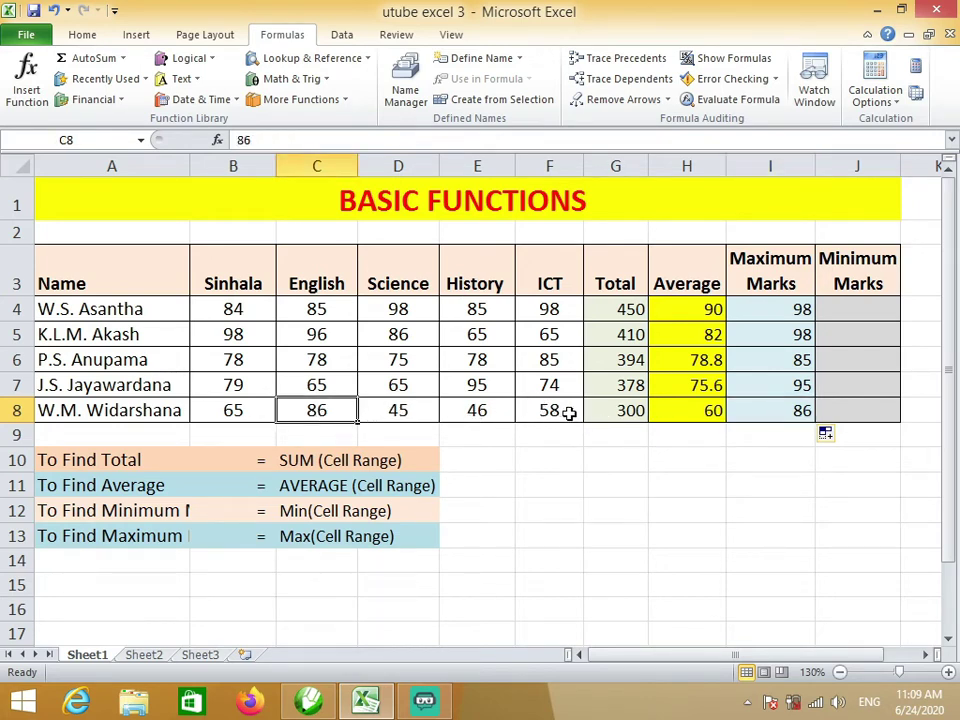
{"action": "left_click", "coordinate": [793, 413]}
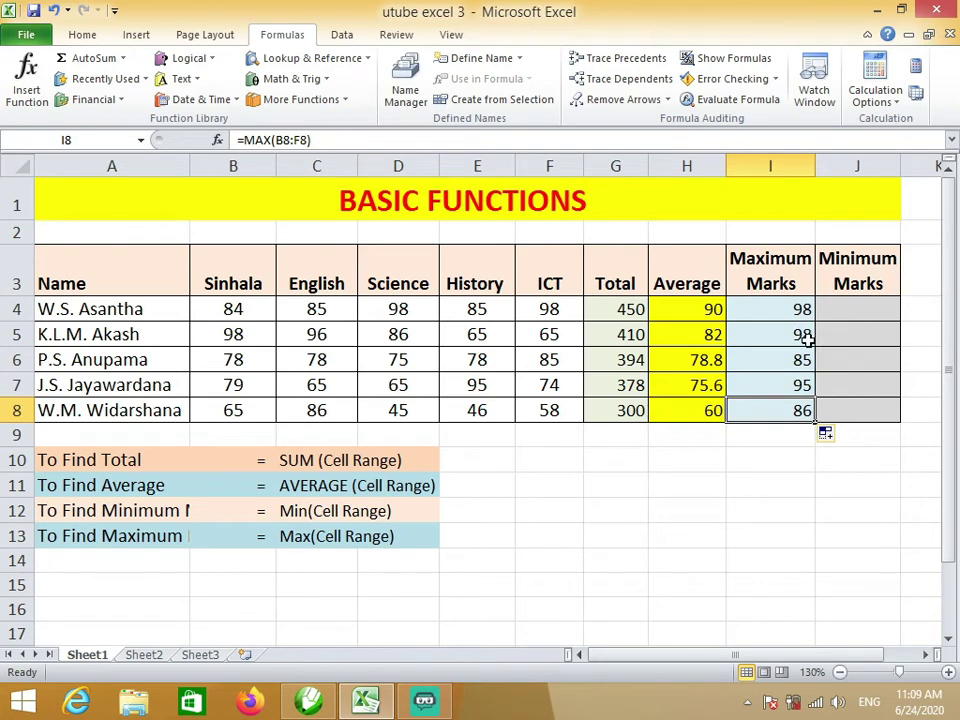
- Center the average and maximum marks in cells H4:I8 horizontally
{"action": "left_click_drag", "start_coordinate": [662, 303], "coordinate": [776, 403]}
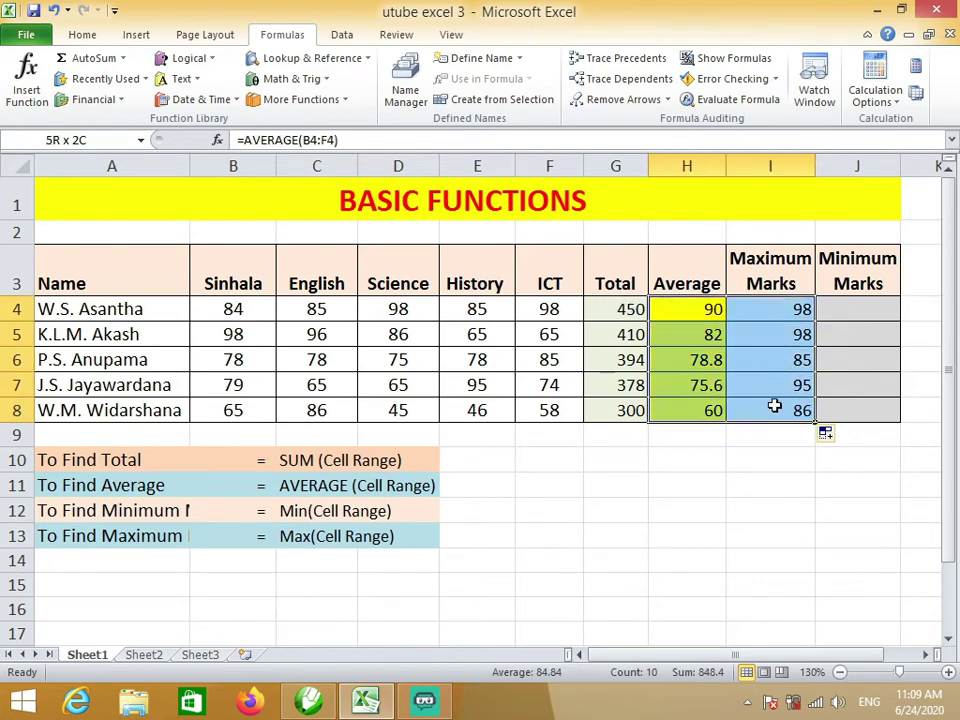
{"action": "left_click", "coordinate": [82, 34]}
{"action": "left_click", "coordinate": [310, 92]}
{"action": "left_click", "coordinate": [865, 315]}
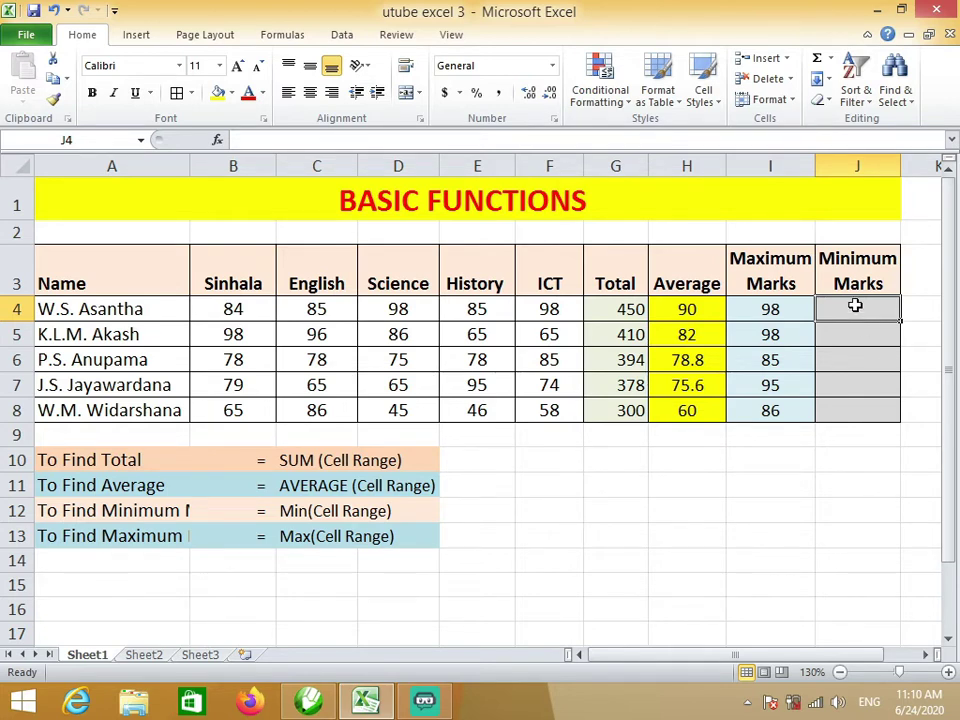
{"action": "type", "text": "="}
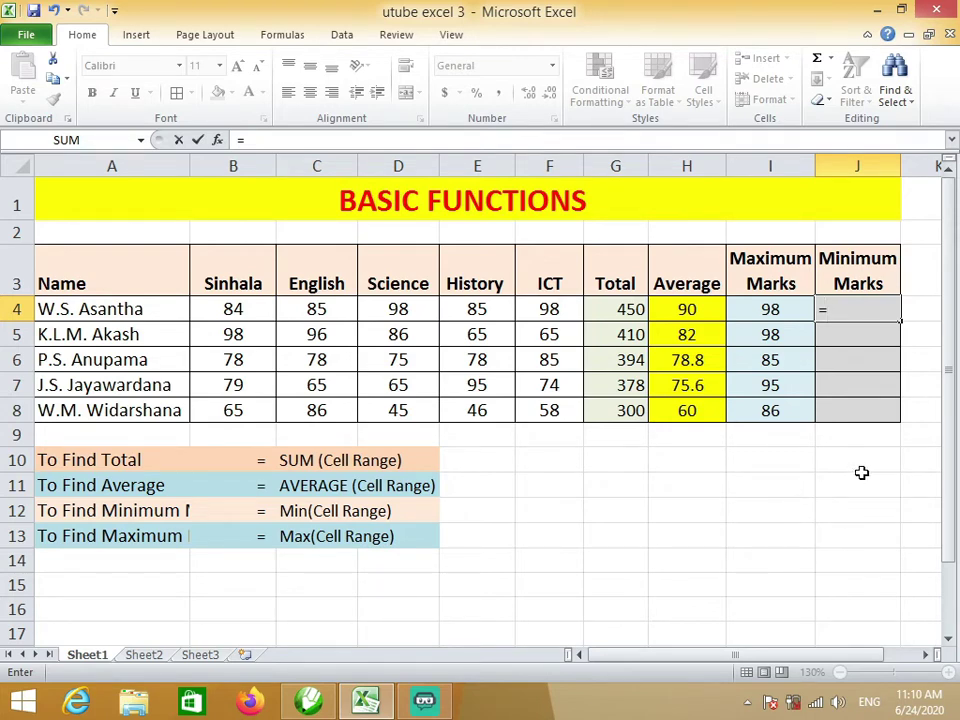
{"action": "key", "text": "BackSpace"}
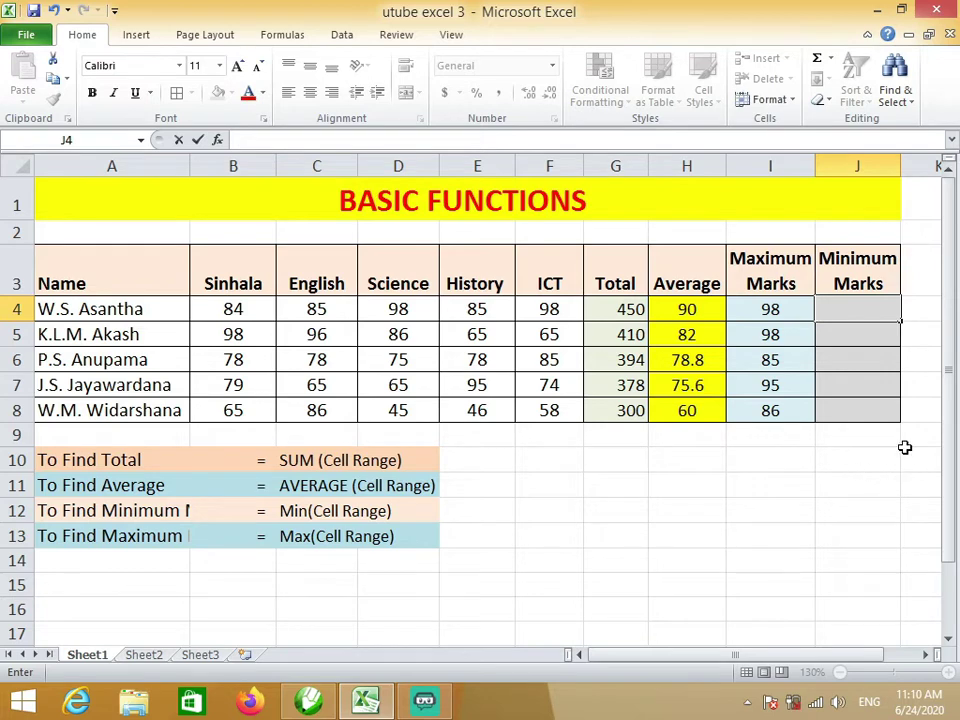
{"action": "left_click", "coordinate": [855, 336]}
- Start inserting a function in cell J4 for the first student's minimum mark and look for MIN among the most recently used functions
{"action": "left_click", "coordinate": [853, 314]}
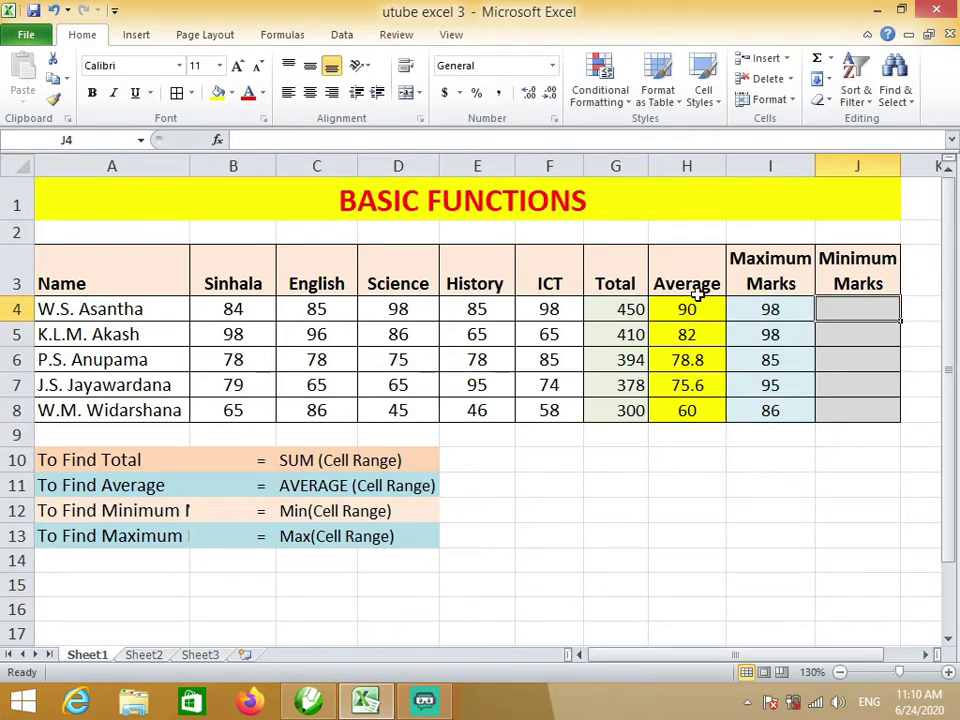
{"action": "left_click", "coordinate": [281, 36]}
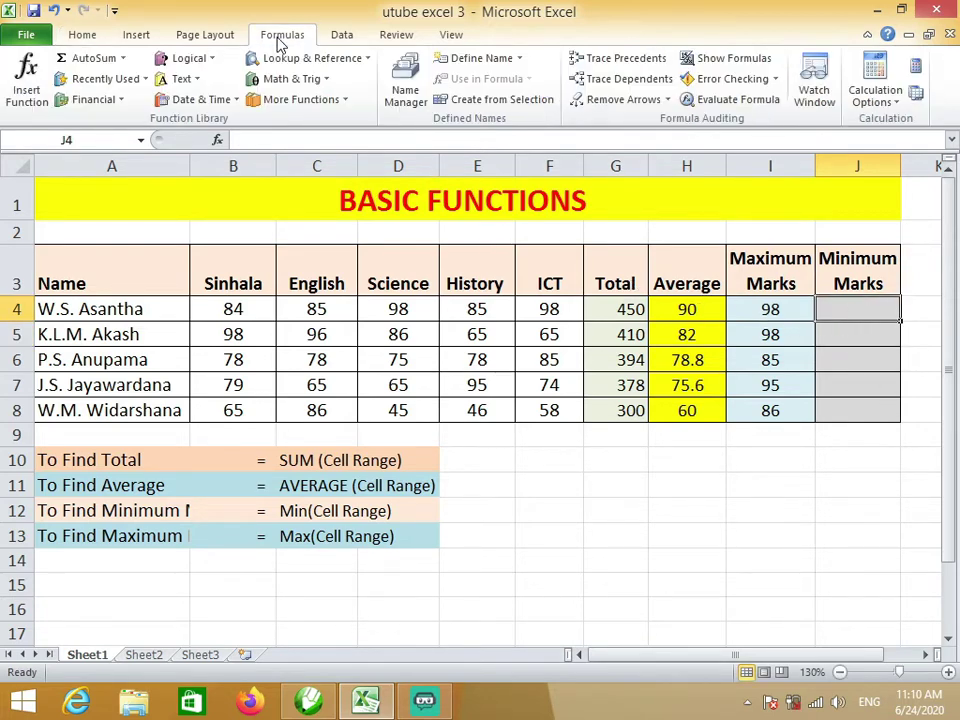
{"action": "left_click", "coordinate": [36, 86]}
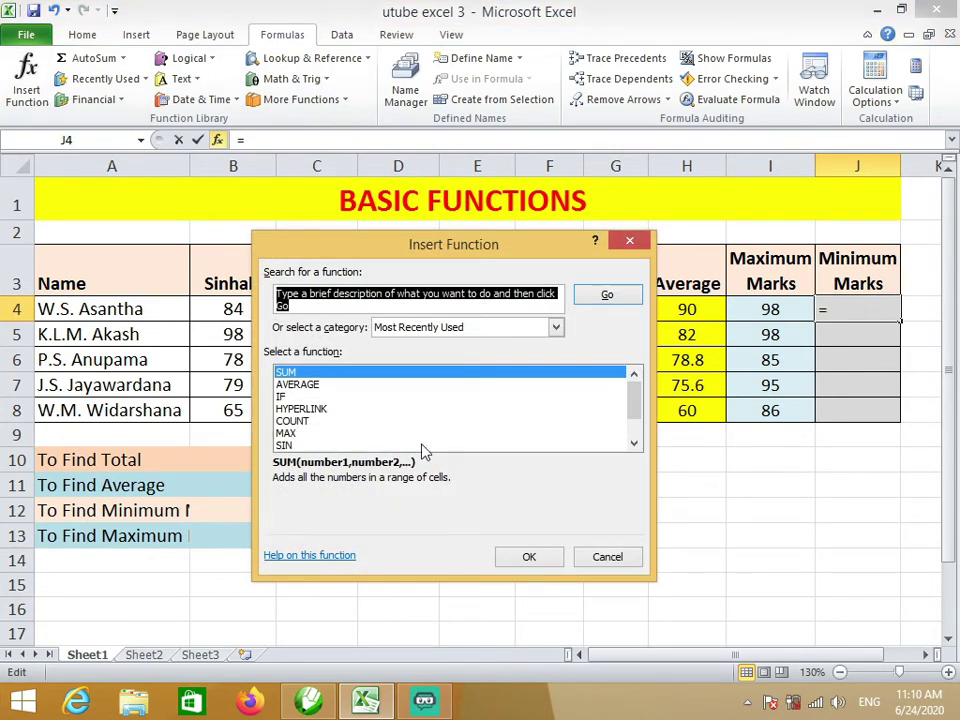
{"action": "left_click", "coordinate": [634, 444]}
{"action": "left_click", "coordinate": [634, 444]}
{"action": "left_click", "coordinate": [634, 444]}
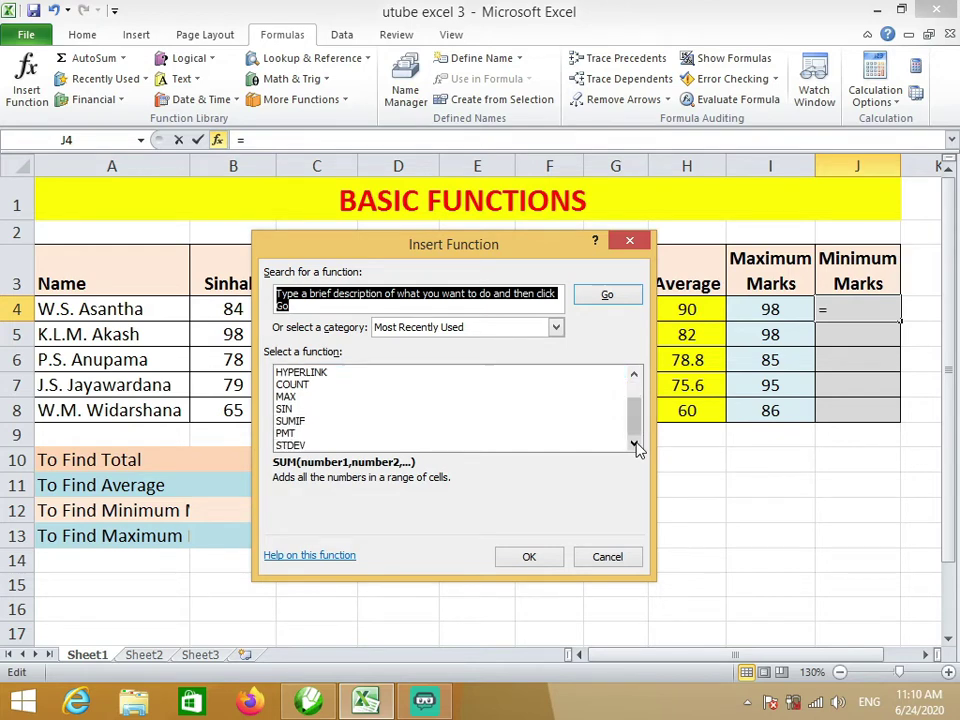
{"action": "mouse_move", "coordinate": [638, 428]}
{"action": "left_mouse_down"}
{"action": "mouse_move", "coordinate": [637, 399]}
{"action": "mouse_move", "coordinate": [641, 422]}
{"action": "left_mouse_up"}
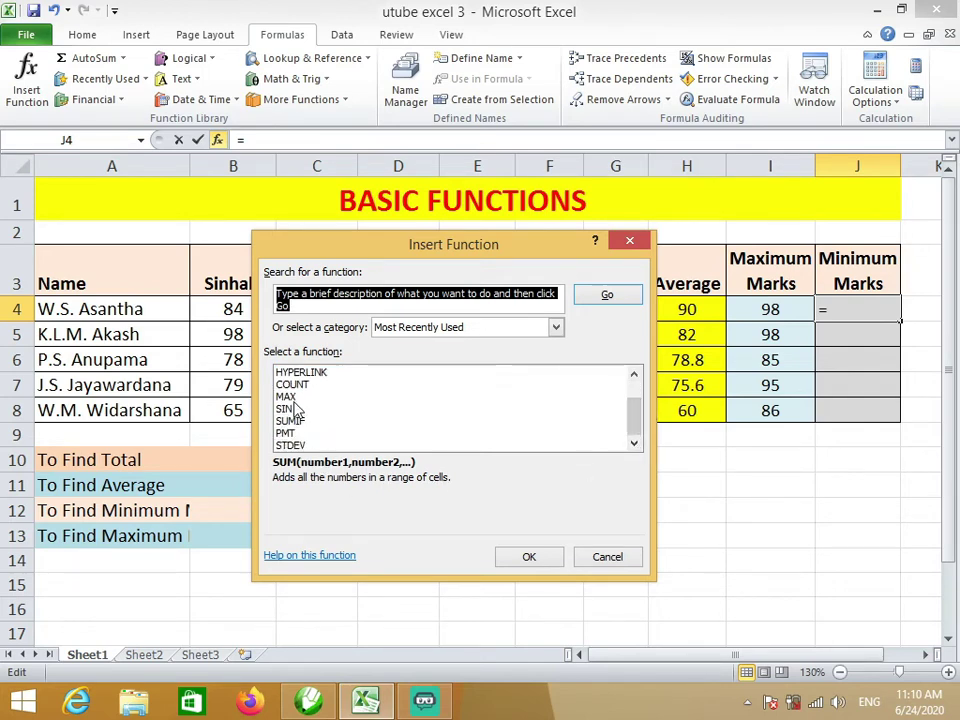
{"action": "left_click", "coordinate": [634, 375]}
{"action": "left_click", "coordinate": [634, 375]}
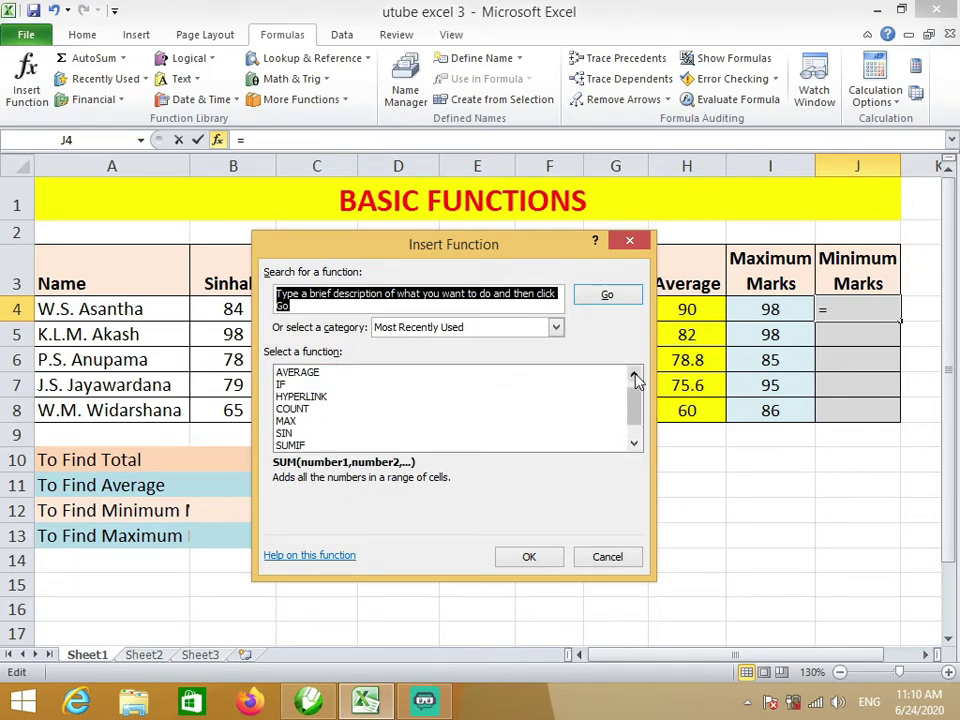
{"action": "left_click", "coordinate": [634, 375]}
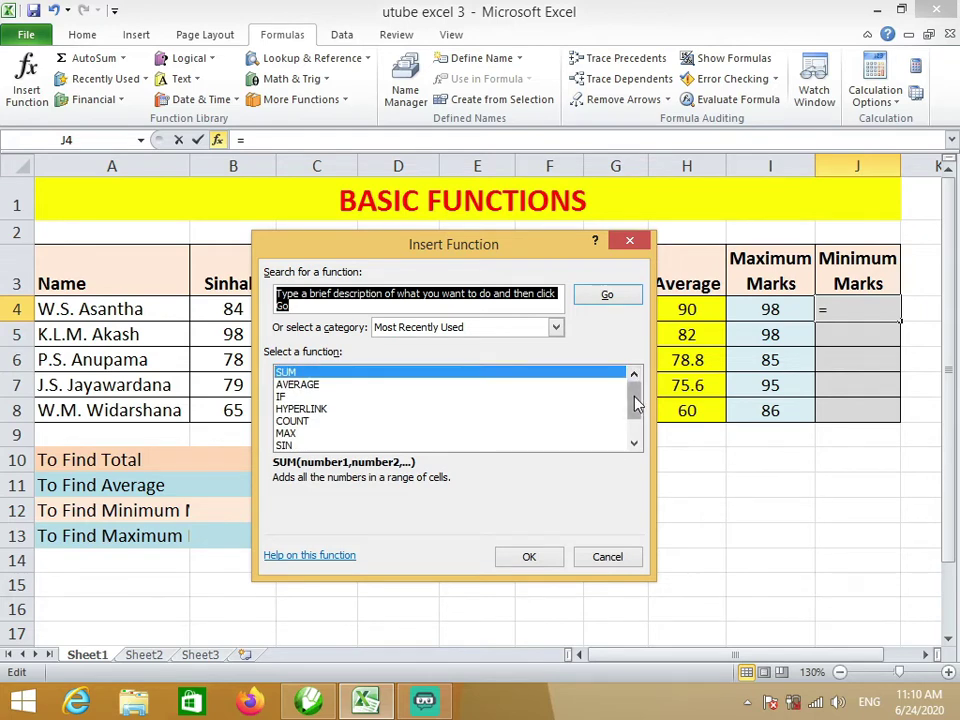
{"action": "left_click", "coordinate": [634, 443]}
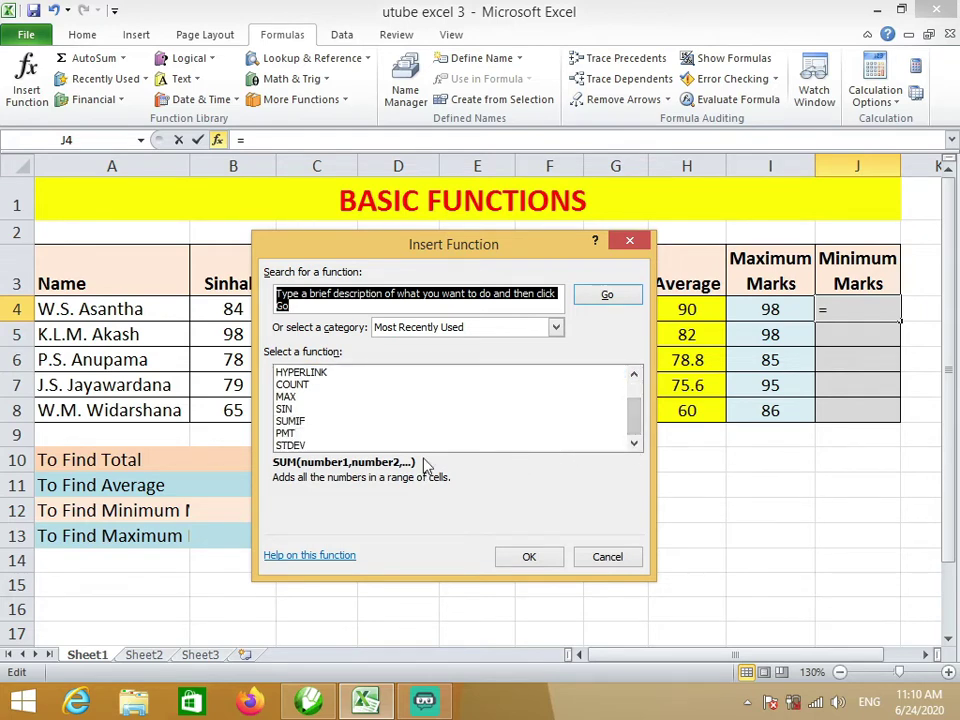
- Switch the function category to All and choose the MIN function for cell J4
{"action": "left_click", "coordinate": [557, 329]}
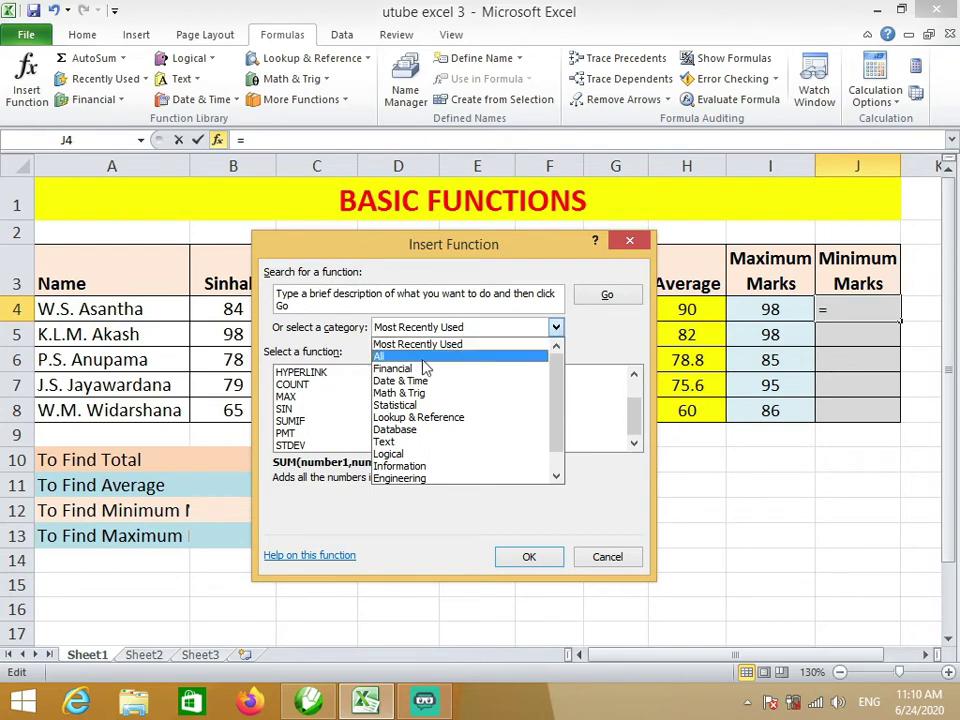
{"action": "left_click", "coordinate": [389, 358]}
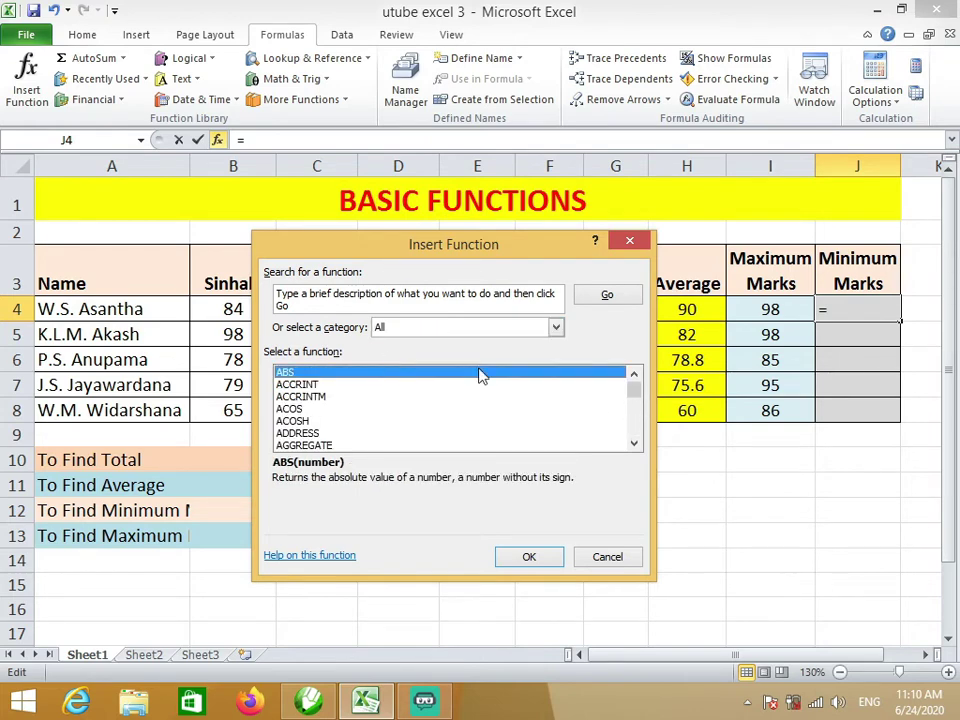
{"action": "left_click", "coordinate": [634, 443]}
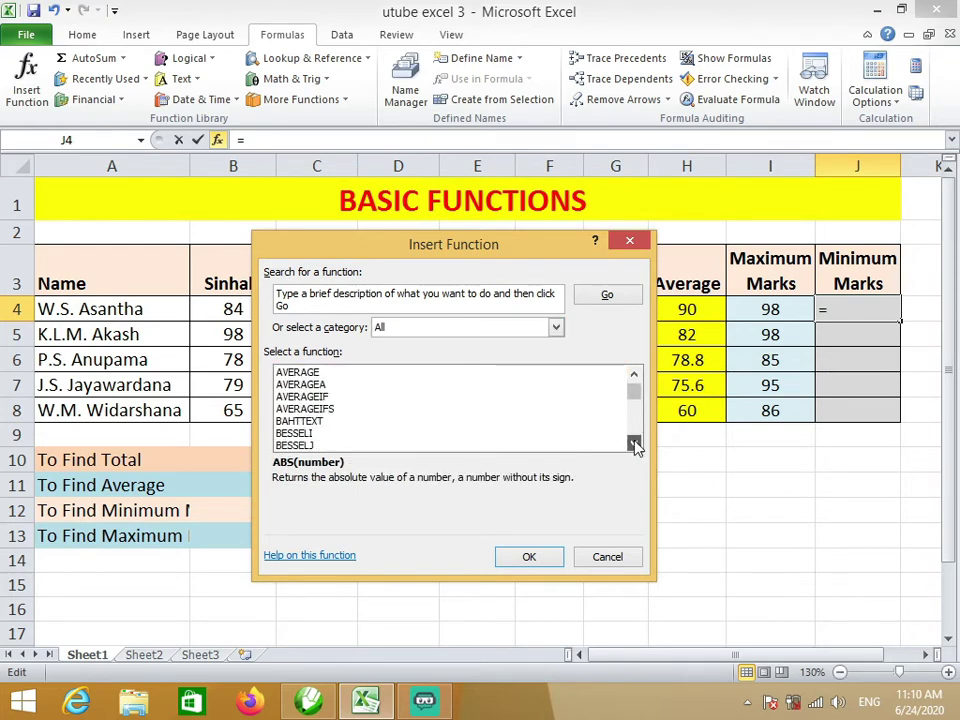
{"action": "left_click", "coordinate": [634, 443]}
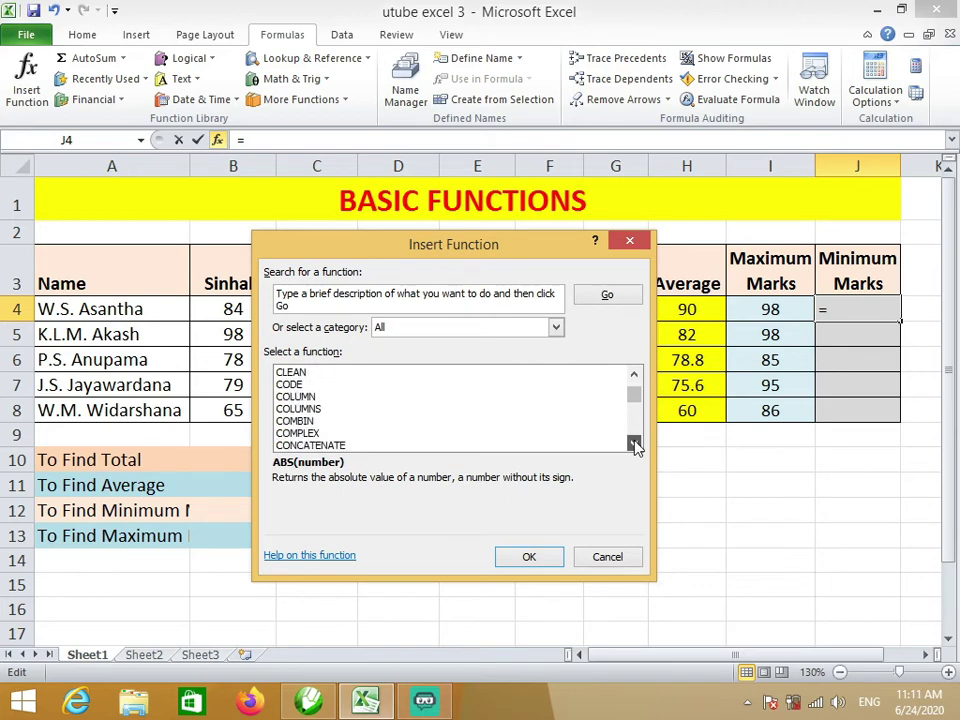
{"action": "left_click", "coordinate": [634, 443]}
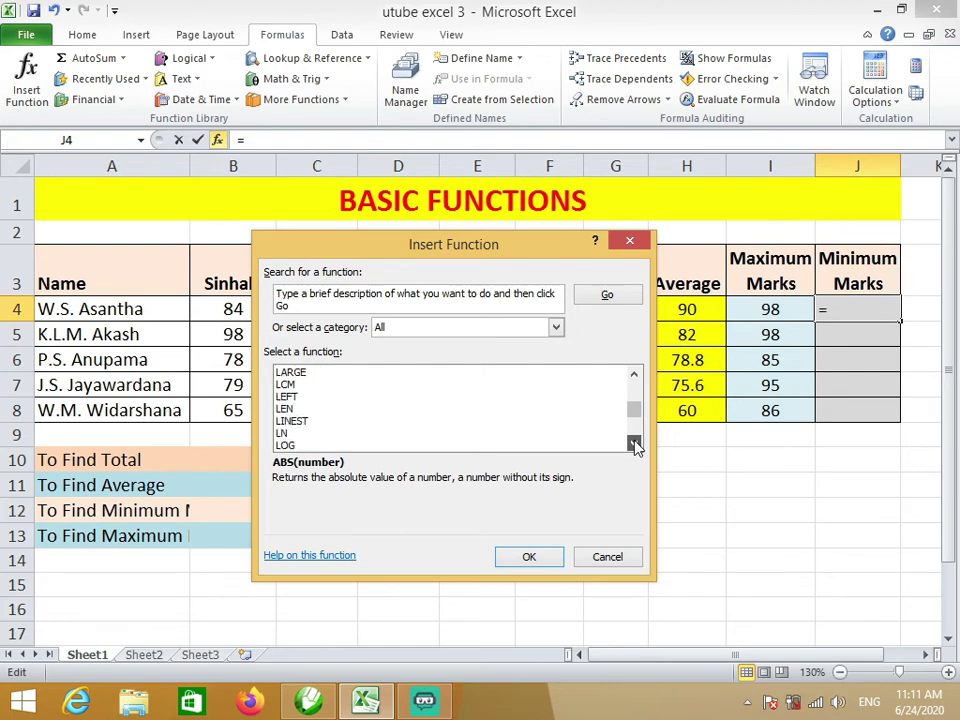
{"action": "left_click", "coordinate": [634, 443]}
{"action": "left_click", "coordinate": [634, 443]}
{"action": "left_click", "coordinate": [634, 443]}
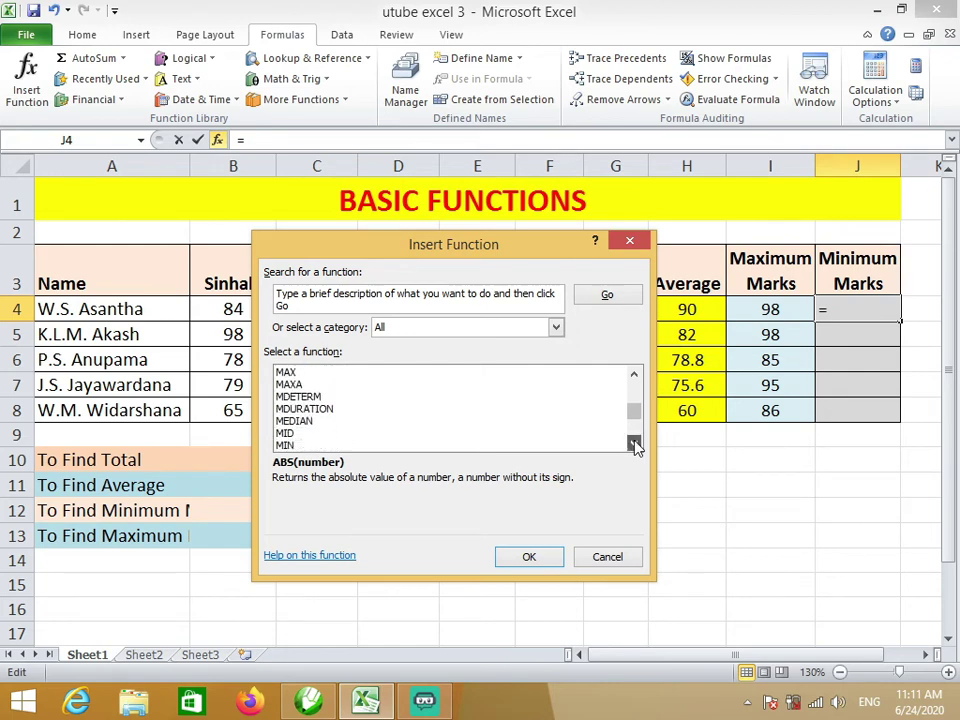
{"action": "left_click", "coordinate": [634, 443]}
{"action": "left_click", "coordinate": [634, 443]}
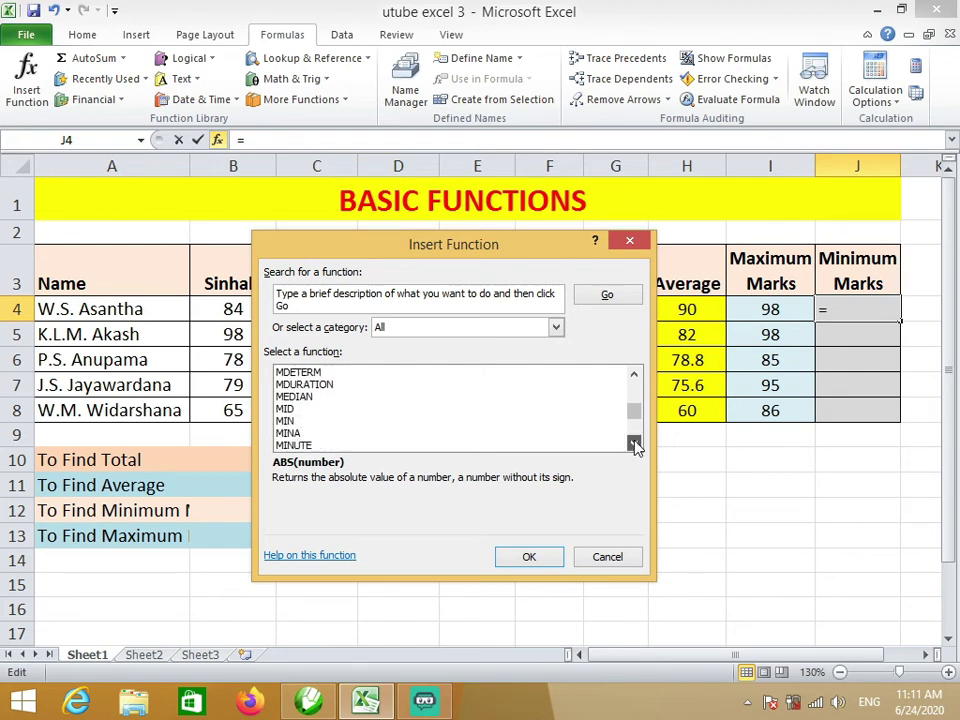
{"action": "left_click", "coordinate": [285, 421]}
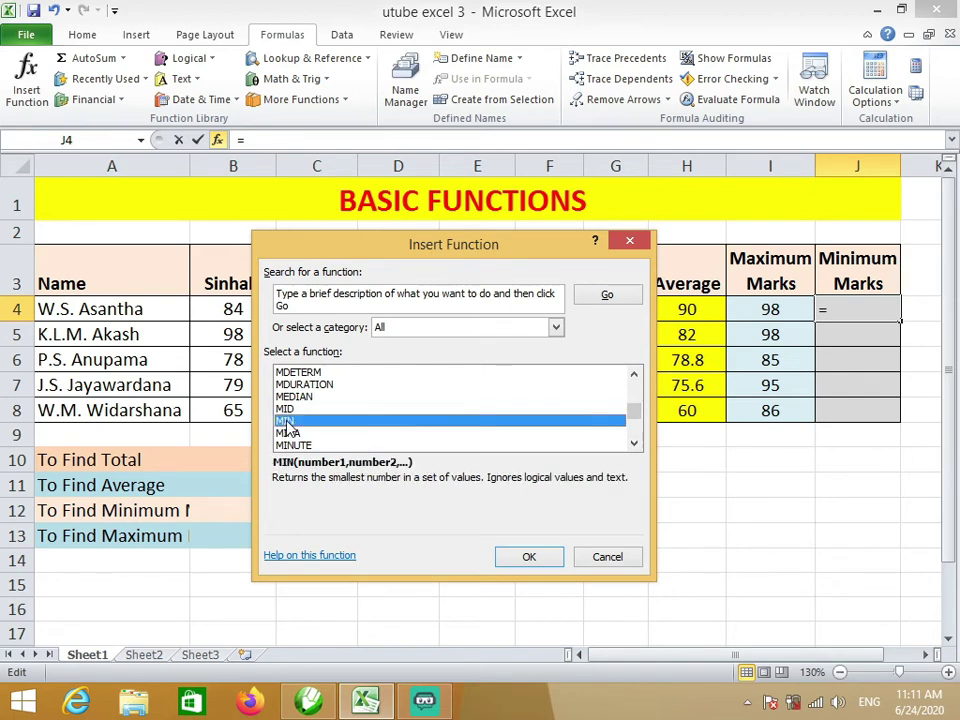
{"action": "left_click", "coordinate": [530, 558]}
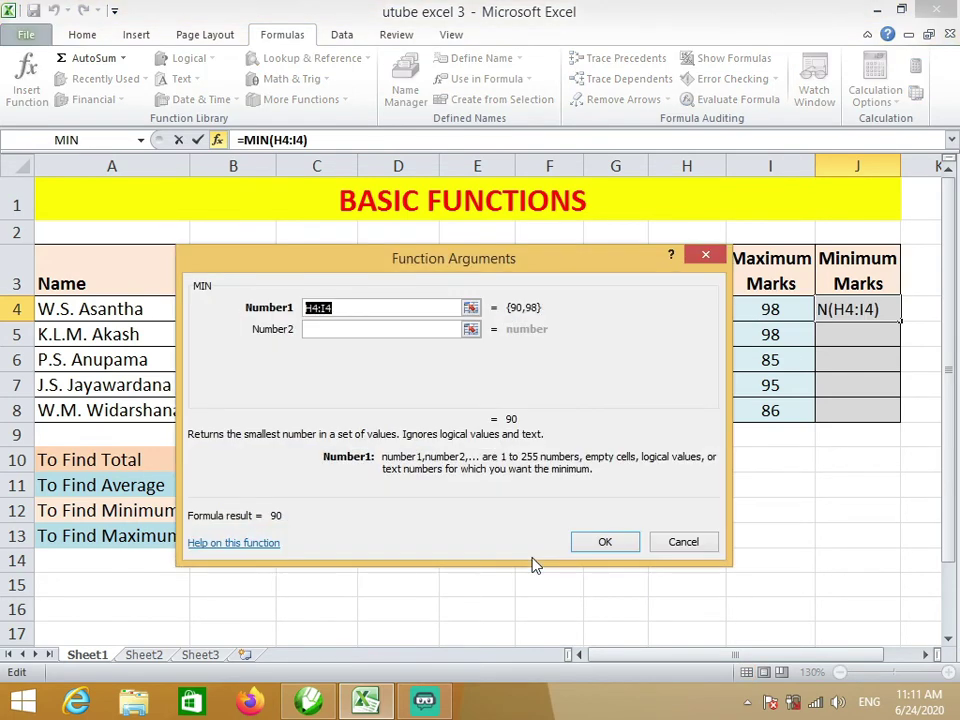
- Replace the suggested MIN argument with the subject marks B4:F4 and enter the formula in J4
{"action": "left_click_drag", "start_coordinate": [556, 270], "coordinate": [463, 269]}
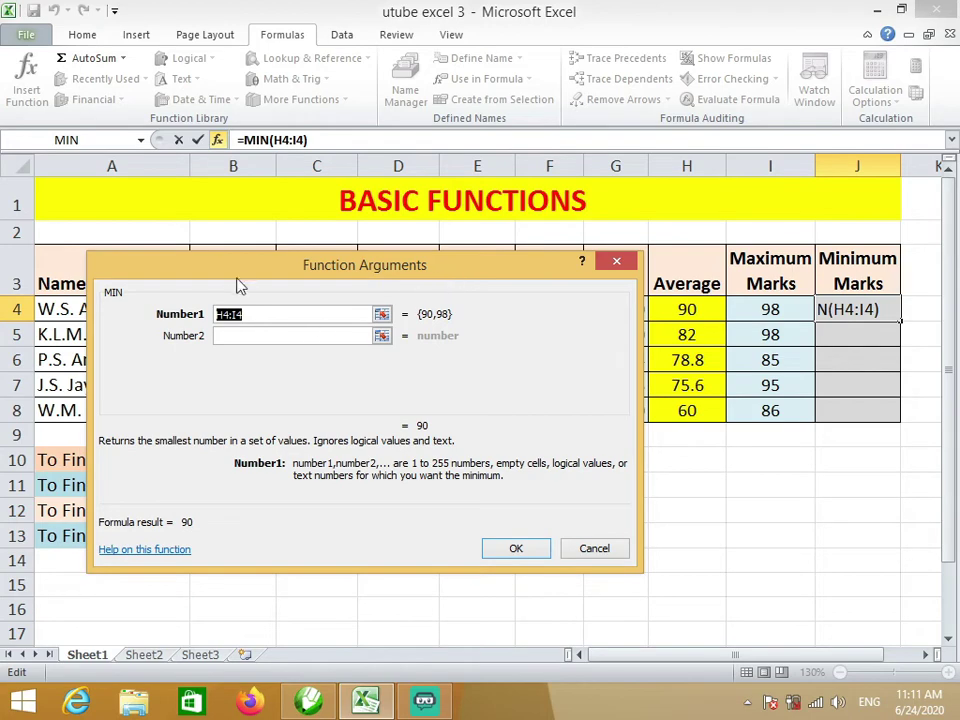
{"action": "left_click_drag", "start_coordinate": [290, 277], "coordinate": [382, 372]}
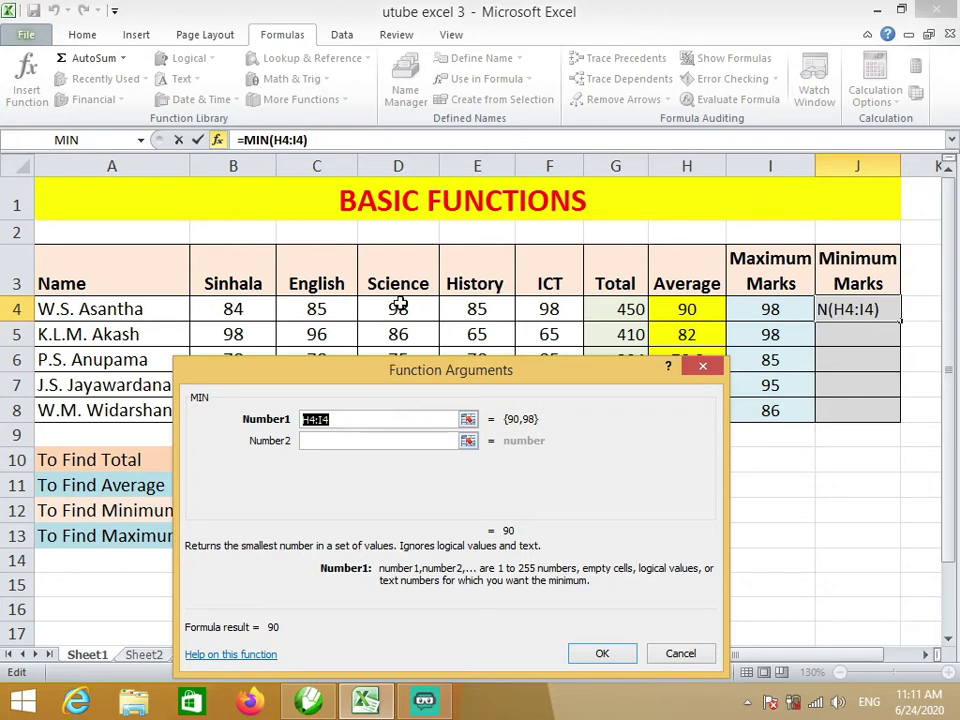
{"action": "key", "text": "Delete"}
{"action": "left_click_drag", "start_coordinate": [381, 369], "coordinate": [358, 416]}
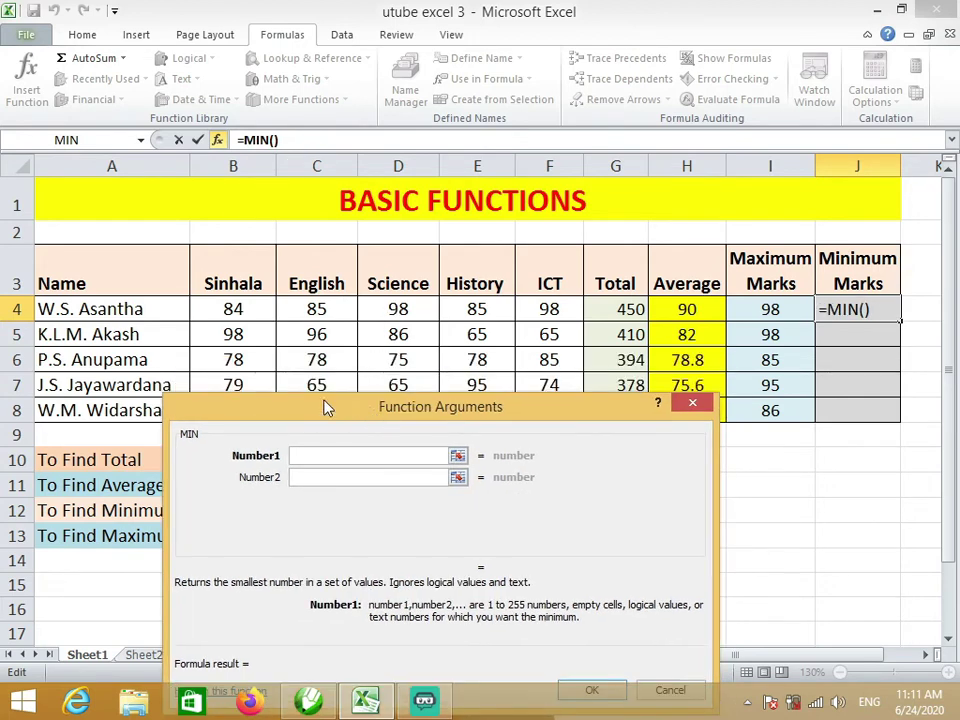
{"action": "left_click_drag", "start_coordinate": [229, 307], "coordinate": [547, 311]}
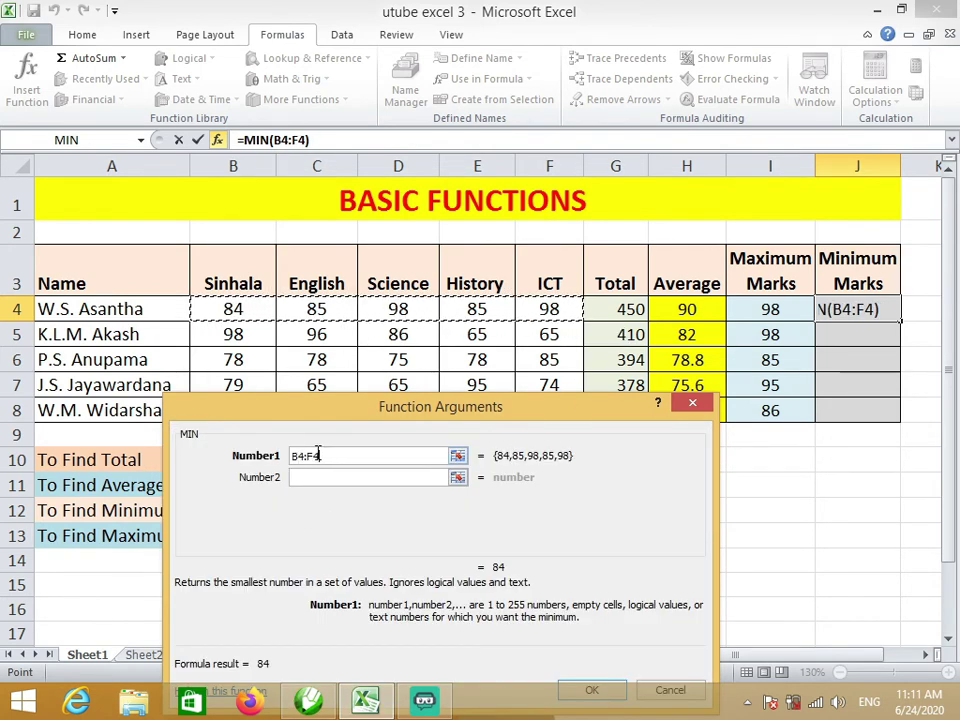
{"action": "left_click_drag", "start_coordinate": [345, 415], "coordinate": [340, 357]}
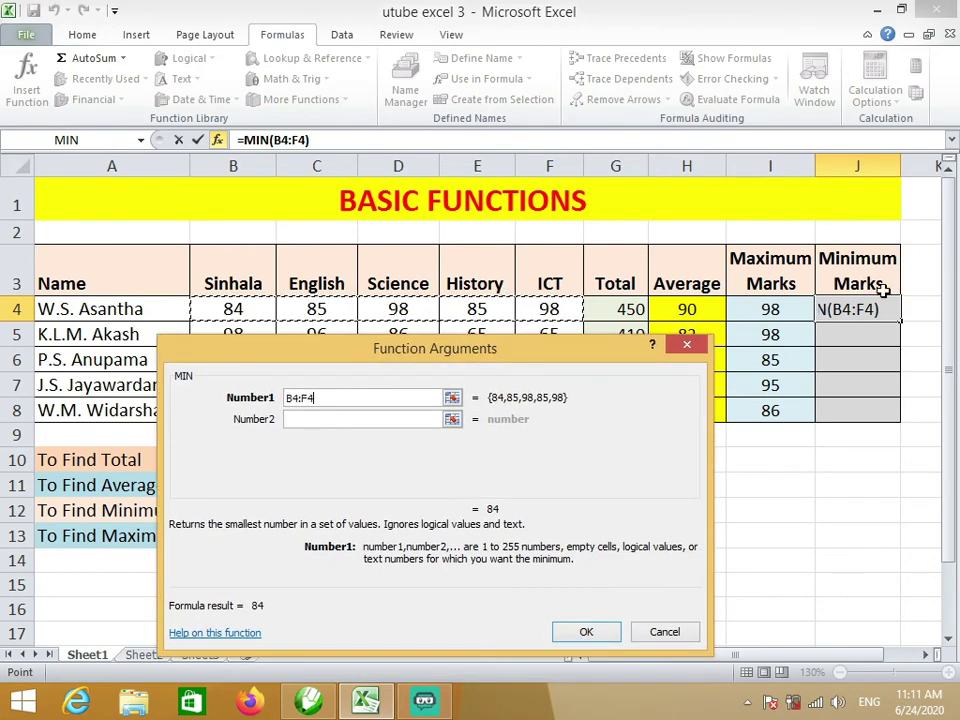
{"action": "left_click", "coordinate": [603, 637]}
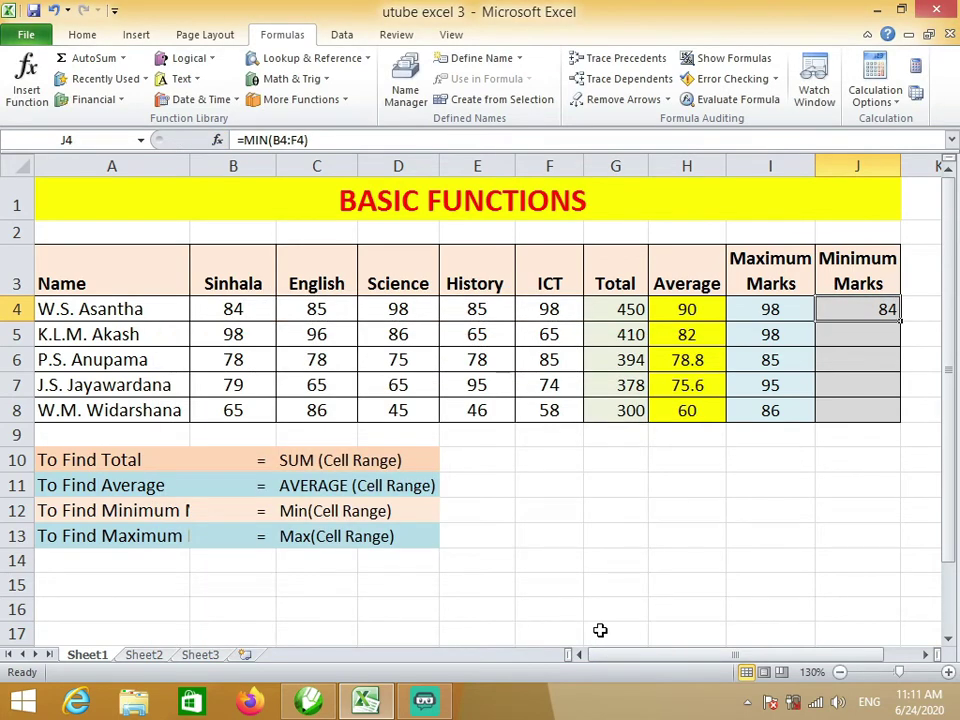
- Insert the MIN function in cell J5 from the Most Recently Used category
{"action": "left_click", "coordinate": [862, 338]}
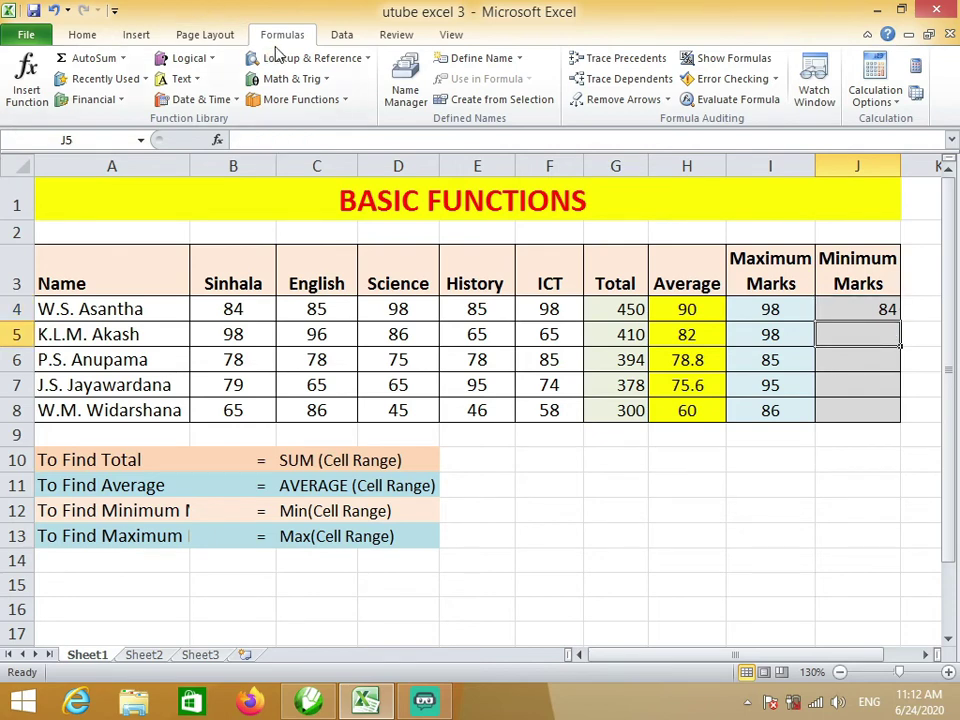
{"action": "left_click", "coordinate": [28, 86]}
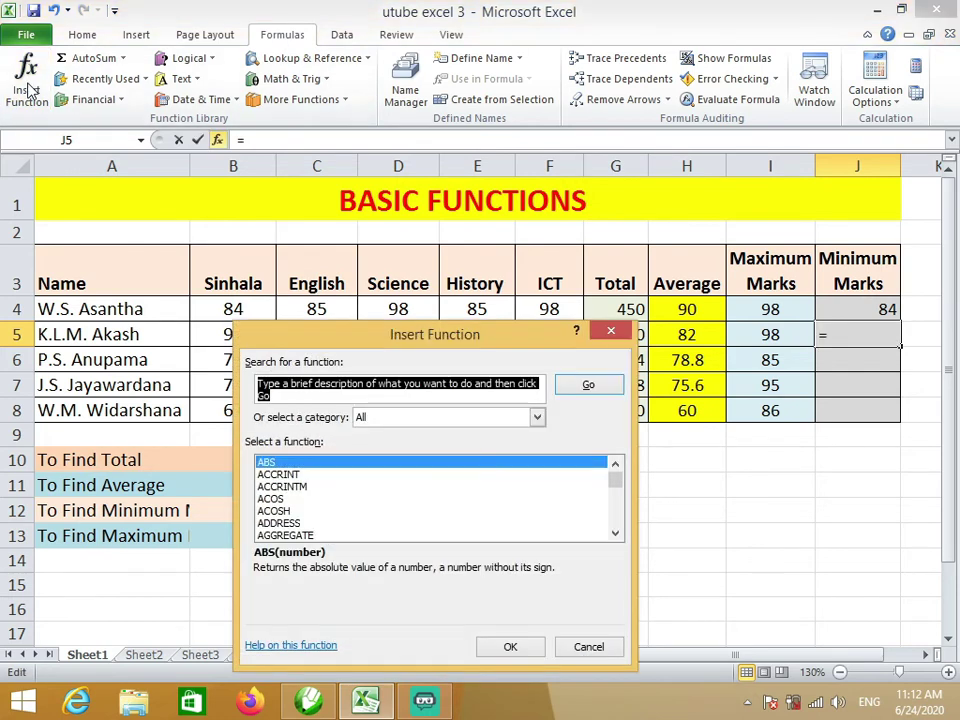
{"action": "left_click", "coordinate": [537, 419]}
{"action": "left_click", "coordinate": [440, 433]}
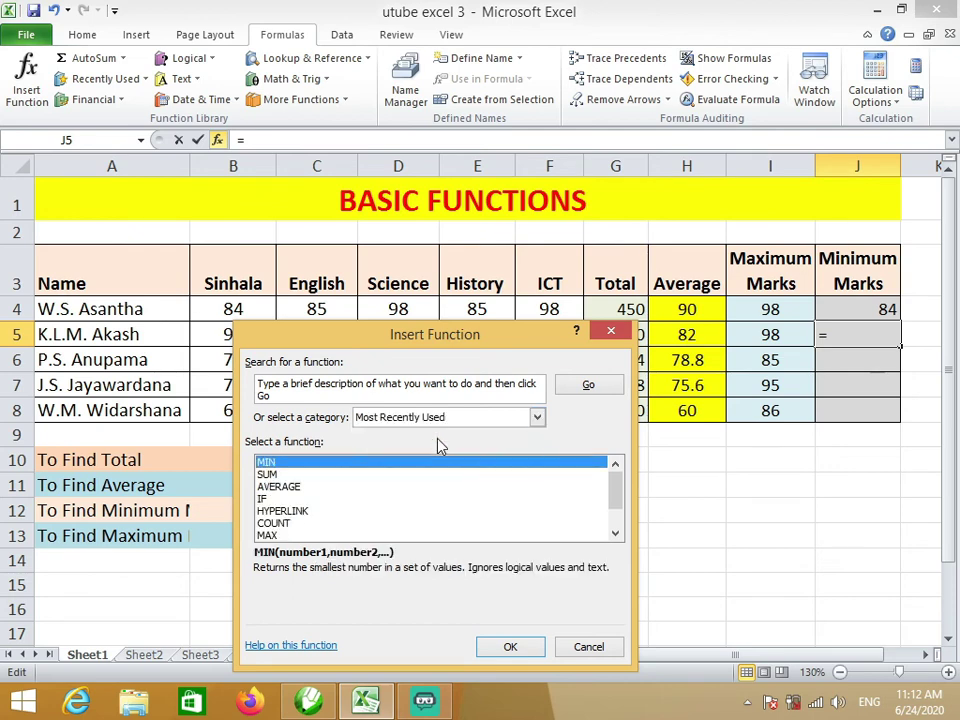
{"action": "left_click_drag", "start_coordinate": [365, 336], "coordinate": [413, 243]}
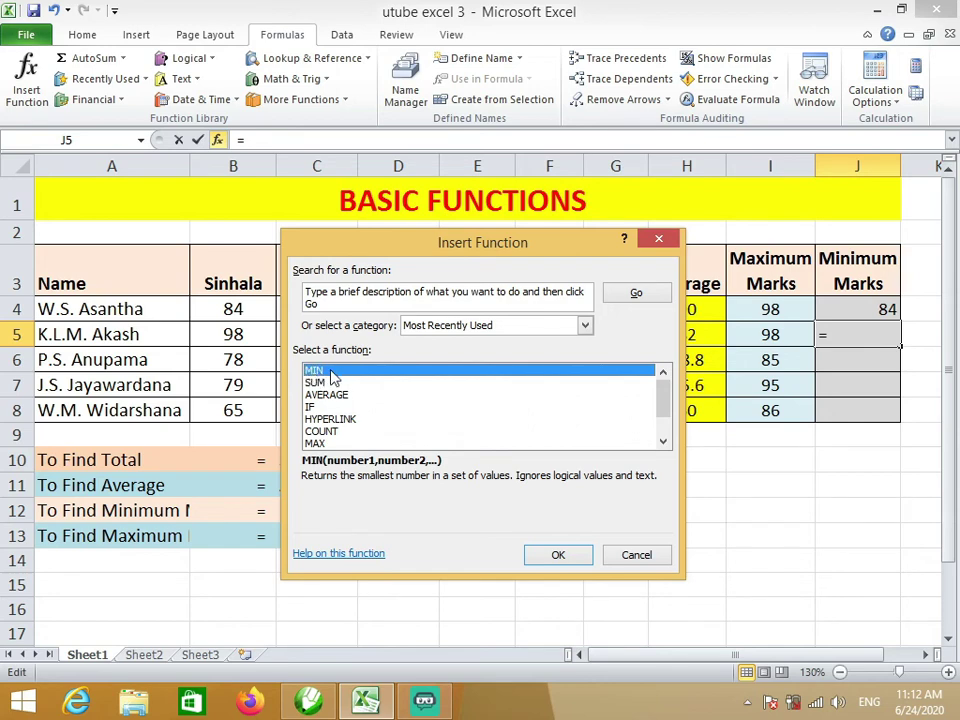
{"action": "left_click", "coordinate": [551, 553]}
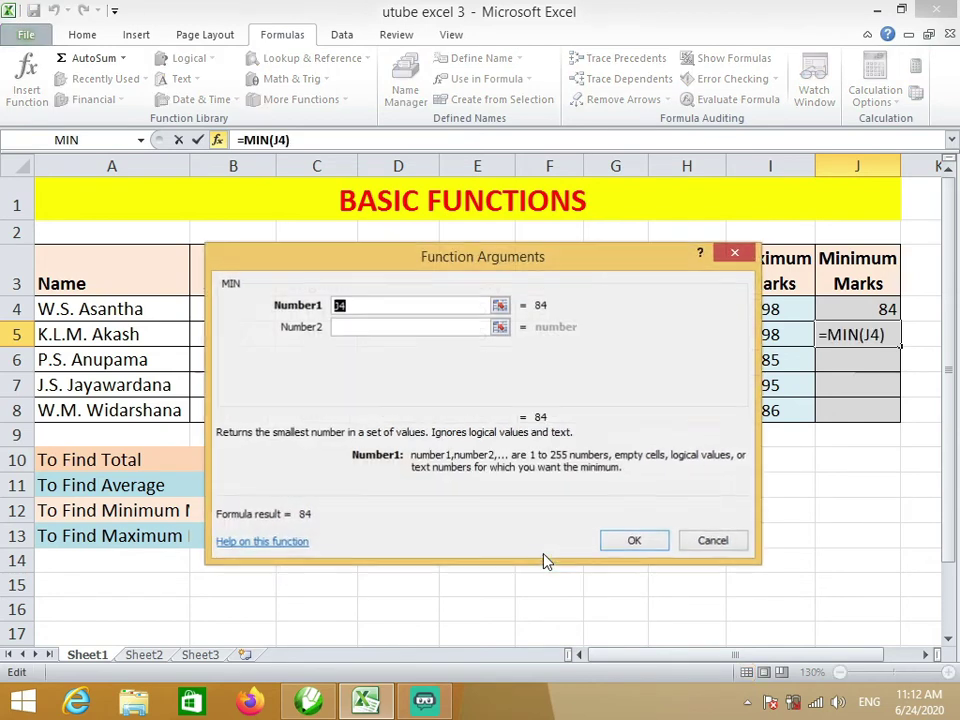
- Replace the suggested MIN argument with the subject marks B5:F5 and enter the formula in J5
{"action": "left_click_drag", "start_coordinate": [458, 276], "coordinate": [478, 442]}
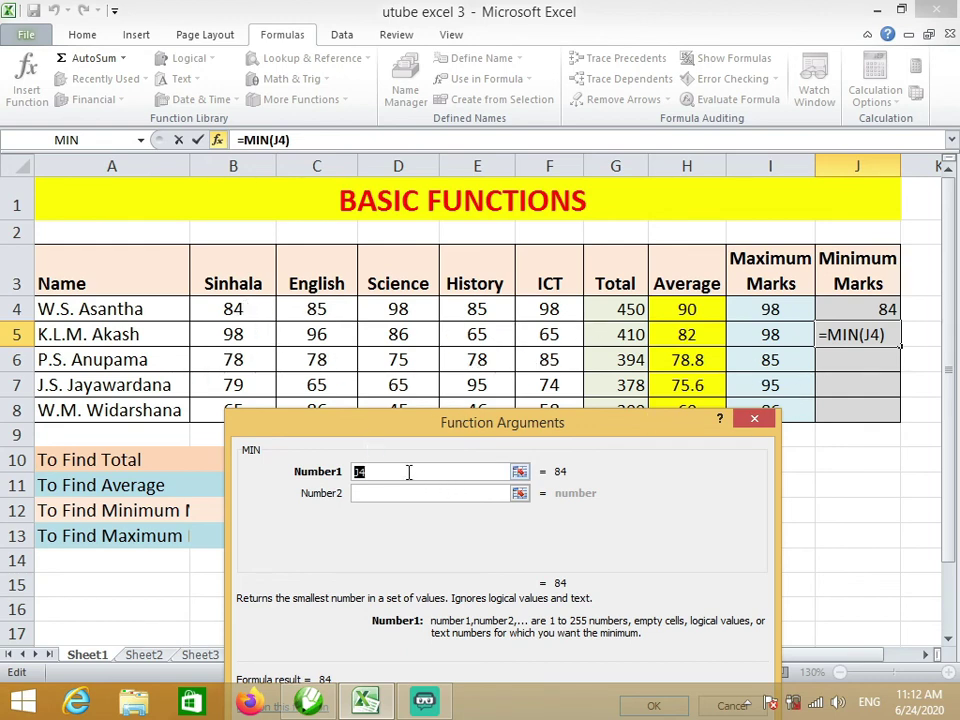
{"action": "key", "text": "BackSpace"}
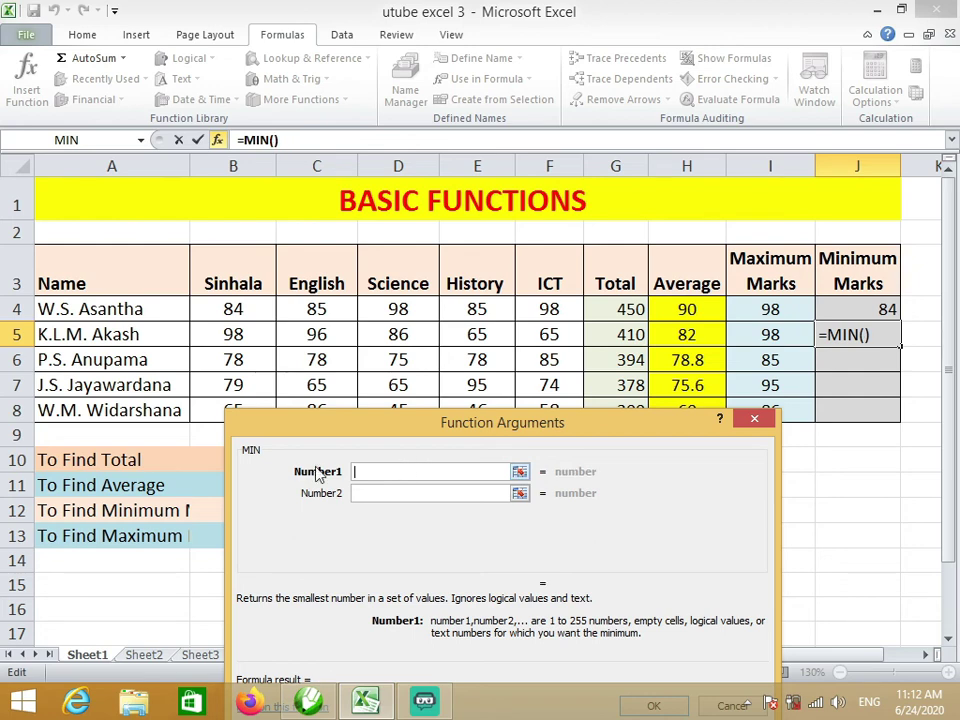
{"action": "left_click", "coordinate": [244, 335]}
{"action": "left_click_drag", "start_coordinate": [242, 336], "coordinate": [570, 341]}
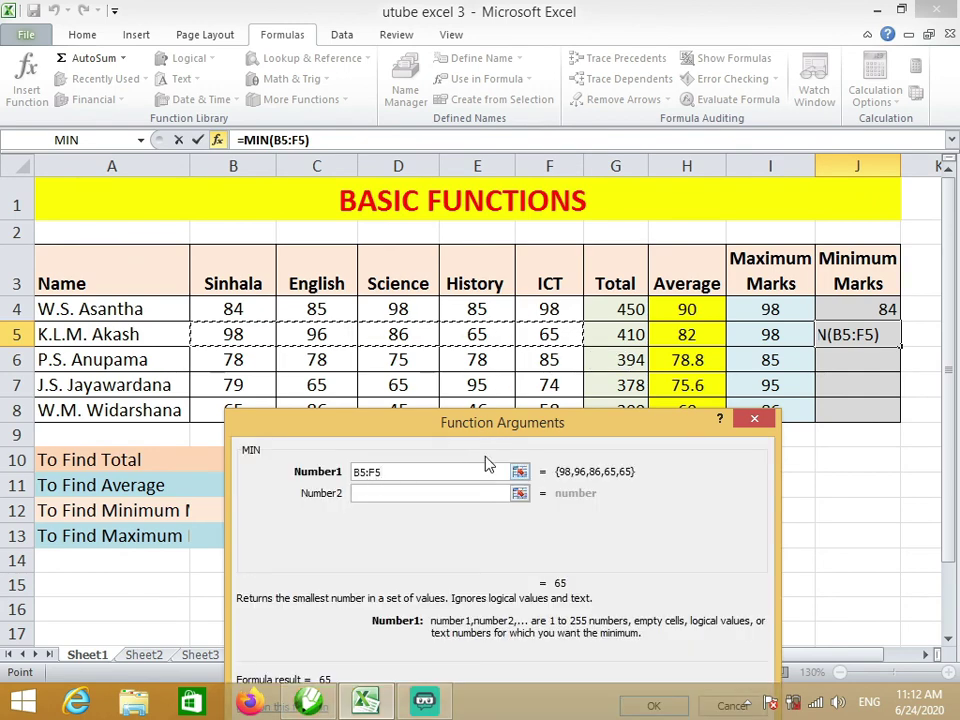
{"action": "left_click_drag", "start_coordinate": [506, 432], "coordinate": [475, 414]}
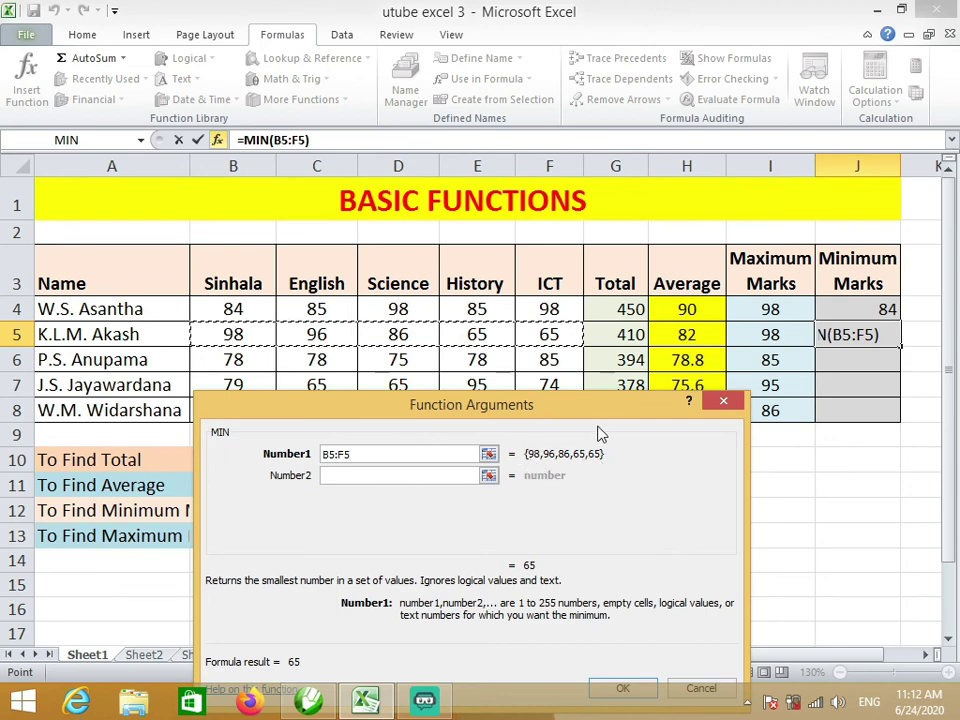
{"action": "left_click_drag", "start_coordinate": [591, 412], "coordinate": [557, 304]}
{"action": "left_click", "coordinate": [594, 581]}
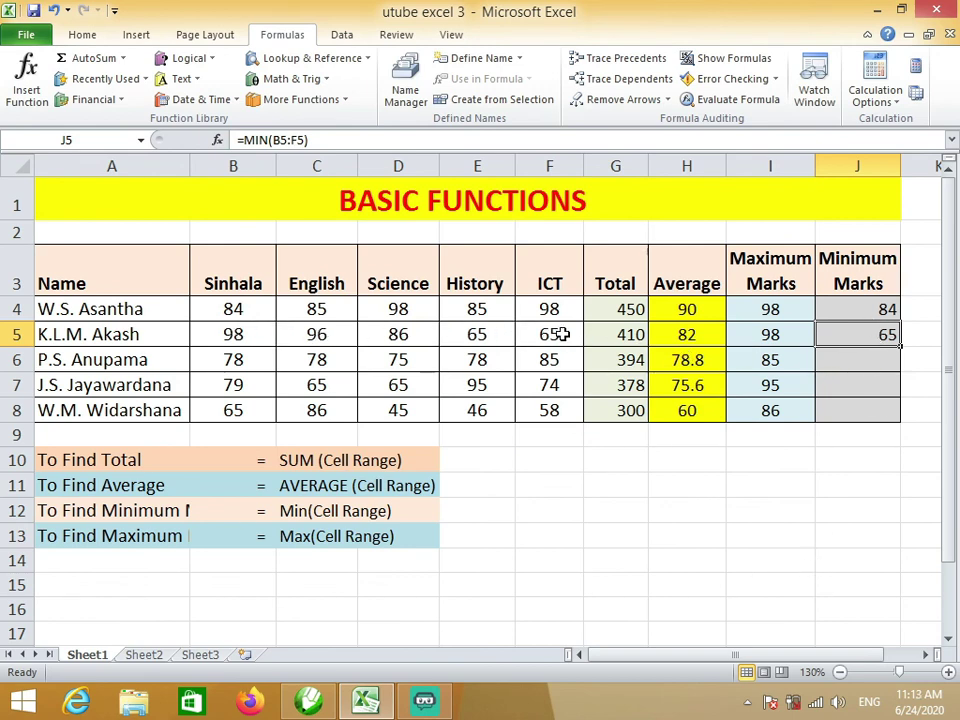
- Center the minimum marks cells J4:J8 horizontally
{"action": "left_click", "coordinate": [874, 394]}
{"action": "left_click_drag", "start_coordinate": [857, 306], "coordinate": [851, 407]}
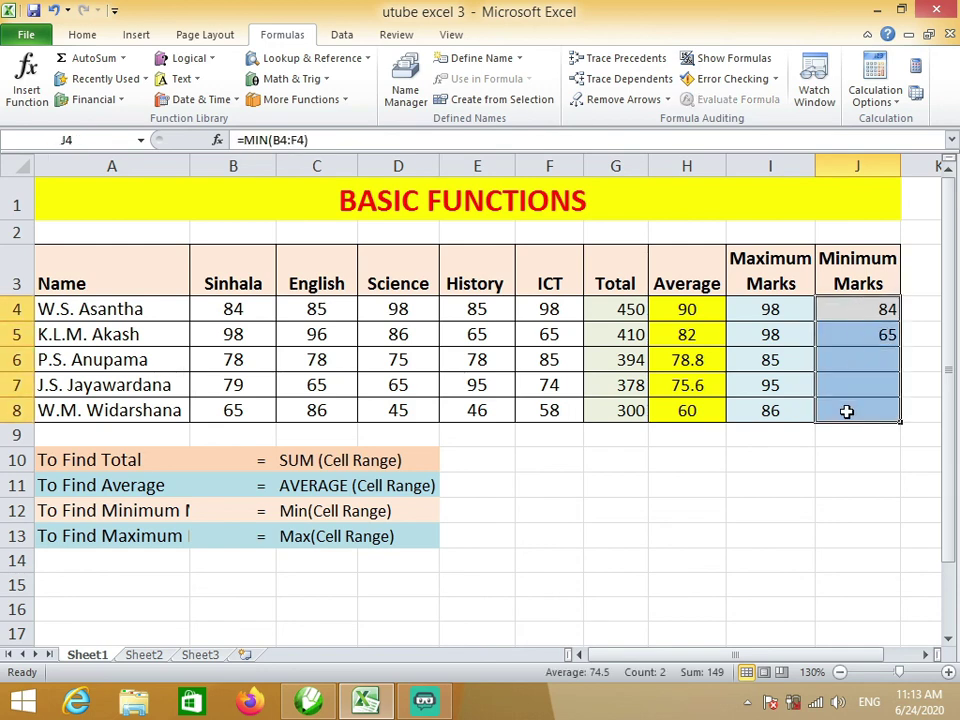
{"action": "left_click", "coordinate": [82, 34]}
{"action": "left_click", "coordinate": [309, 92]}
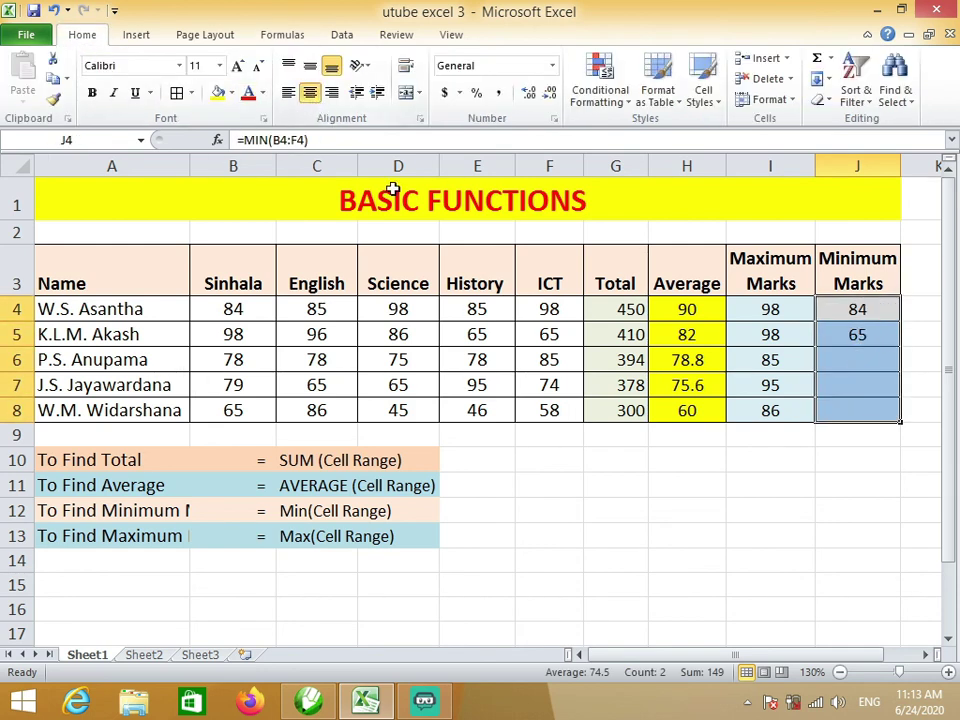
- Fill the MIN formula from J5 down through J8 for the remaining students
{"action": "left_click", "coordinate": [849, 360]}
{"action": "left_click", "coordinate": [858, 334]}
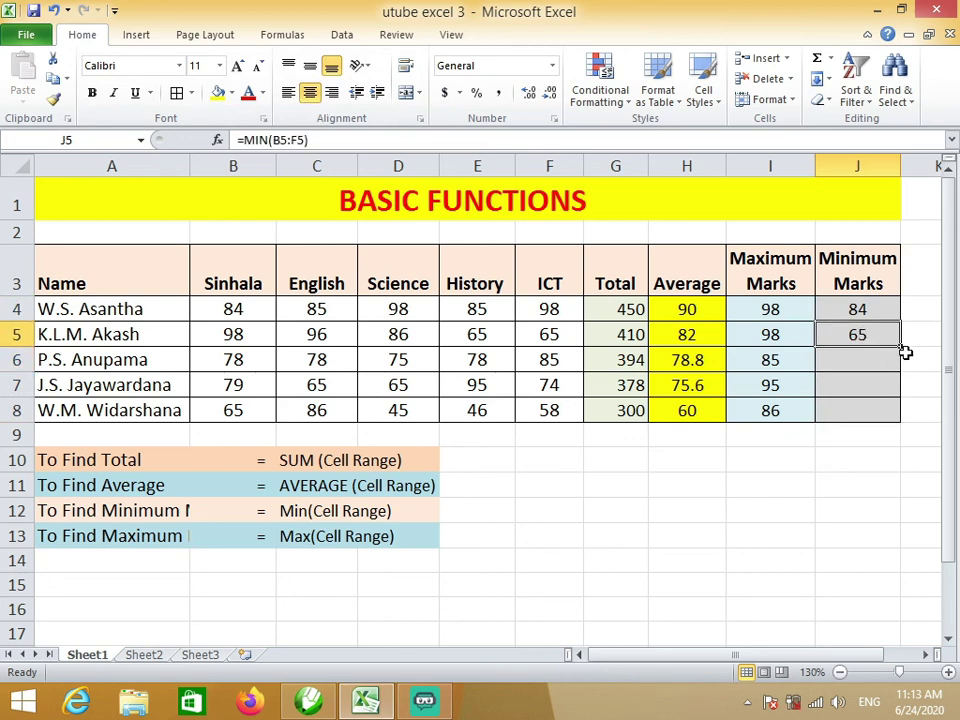
{"action": "left_click_drag", "start_coordinate": [902, 345], "coordinate": [903, 412]}
{"action": "left_click", "coordinate": [569, 461]}
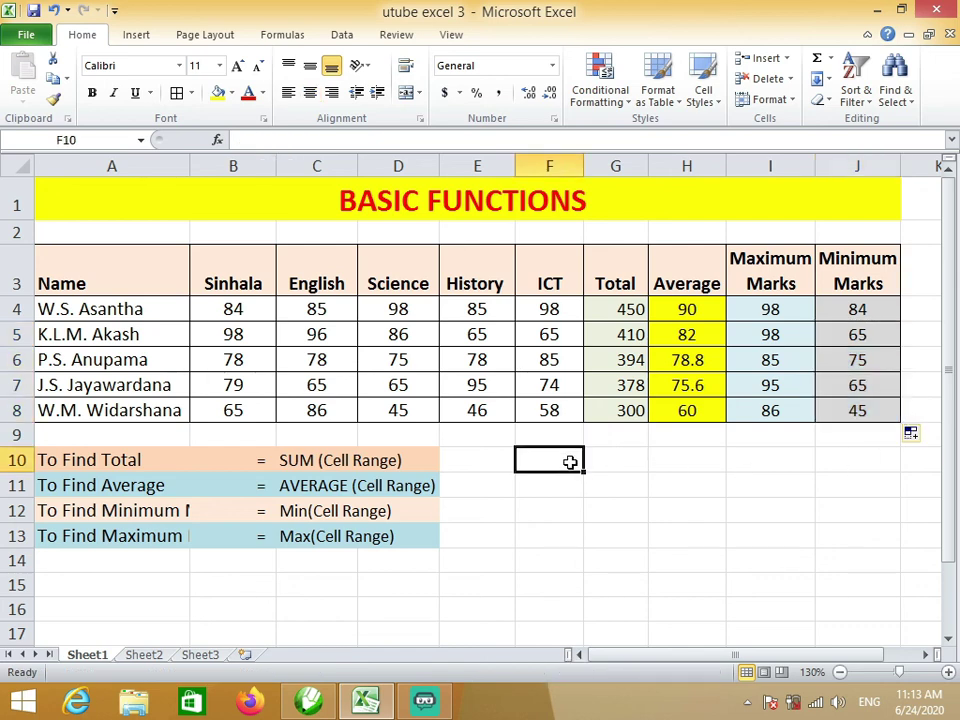